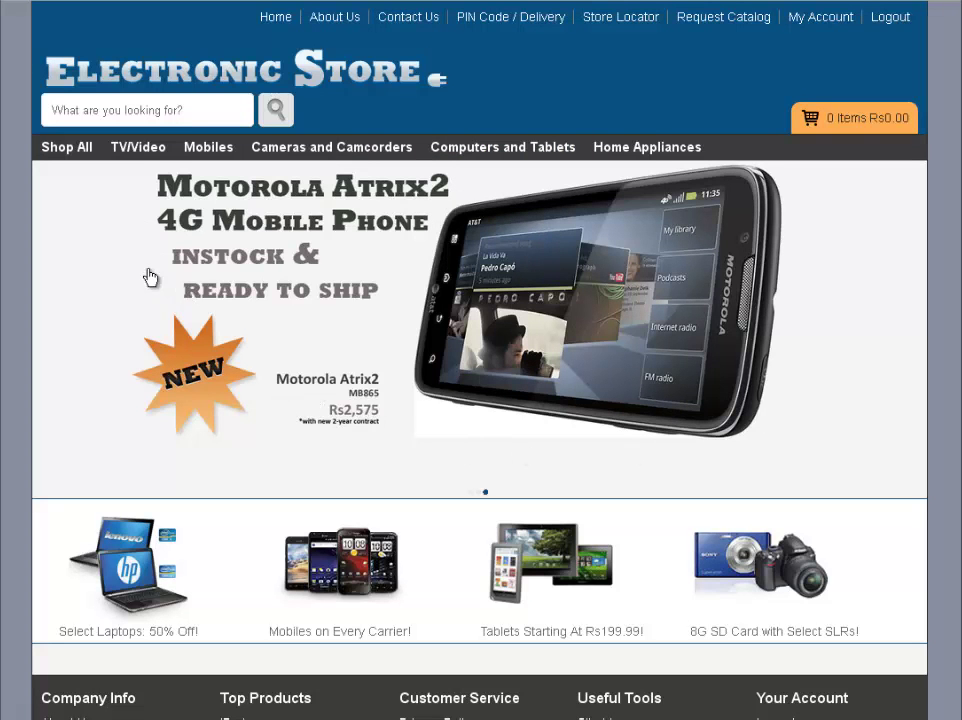
Open the LG LED TV from the LED category, choose the 32-INCH size and add it to the cart
mouse_move(66, 157)
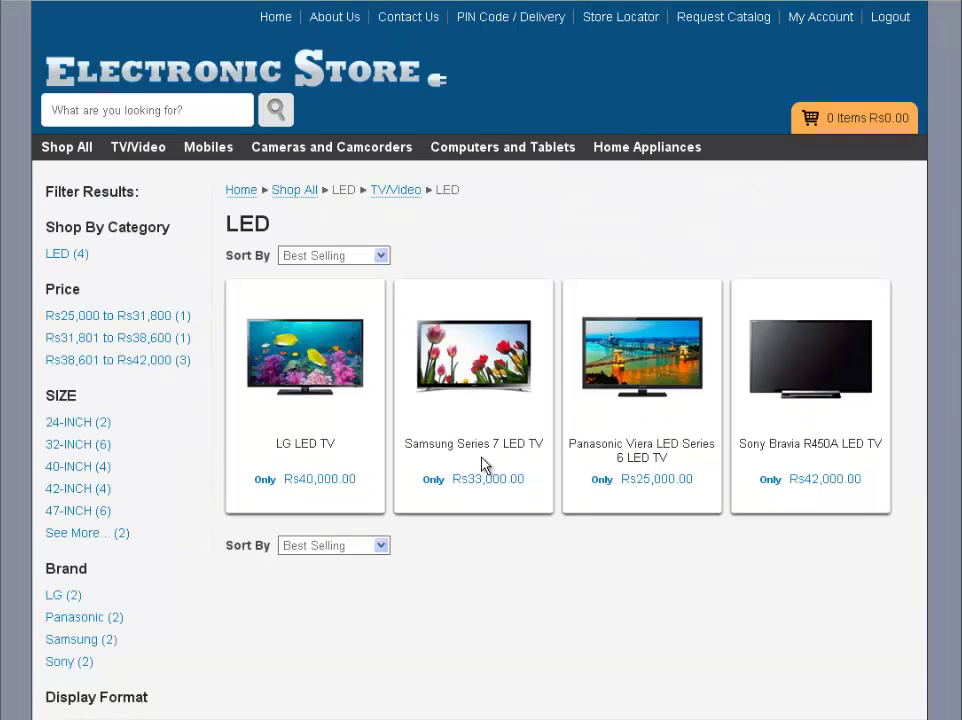
scroll(476, 212, "down", 1)
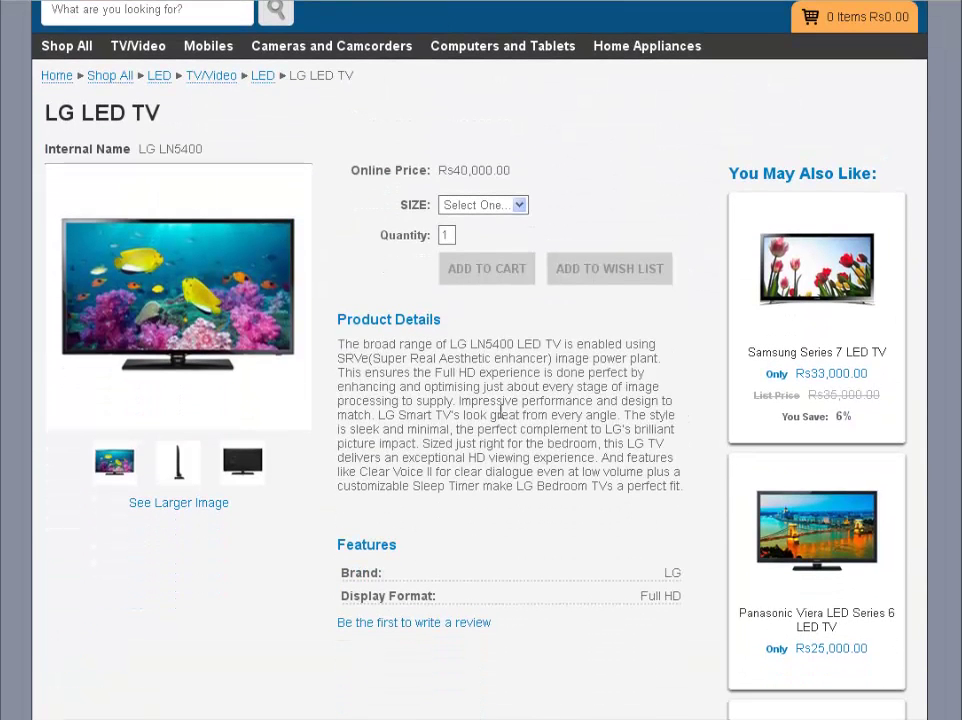
left_click(476, 205)
left_click(468, 236)
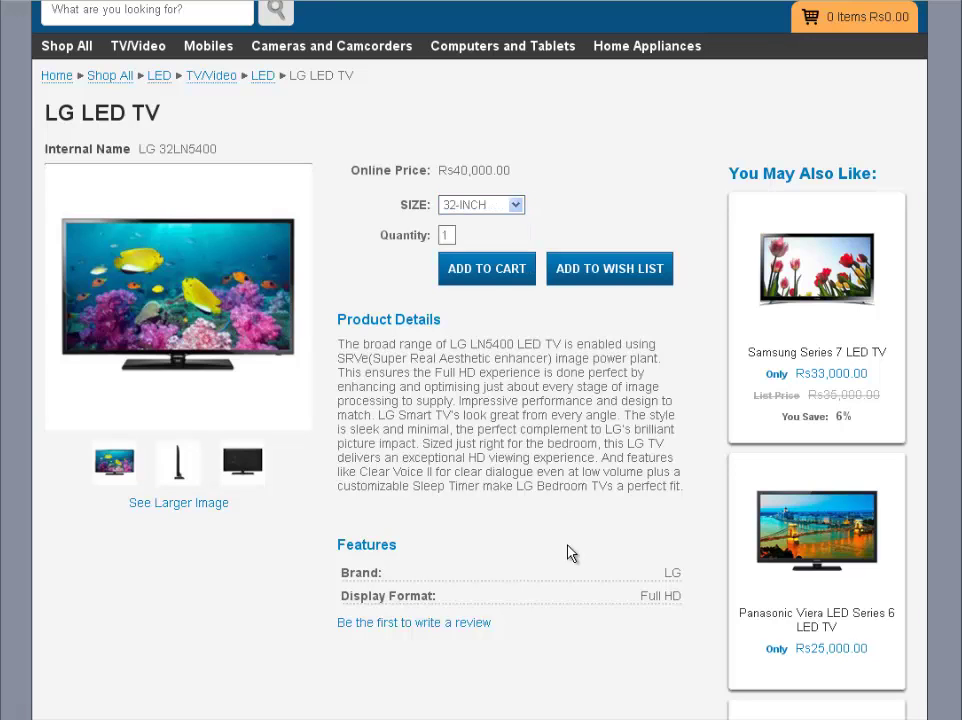
scroll(584, 558, "down", 1)
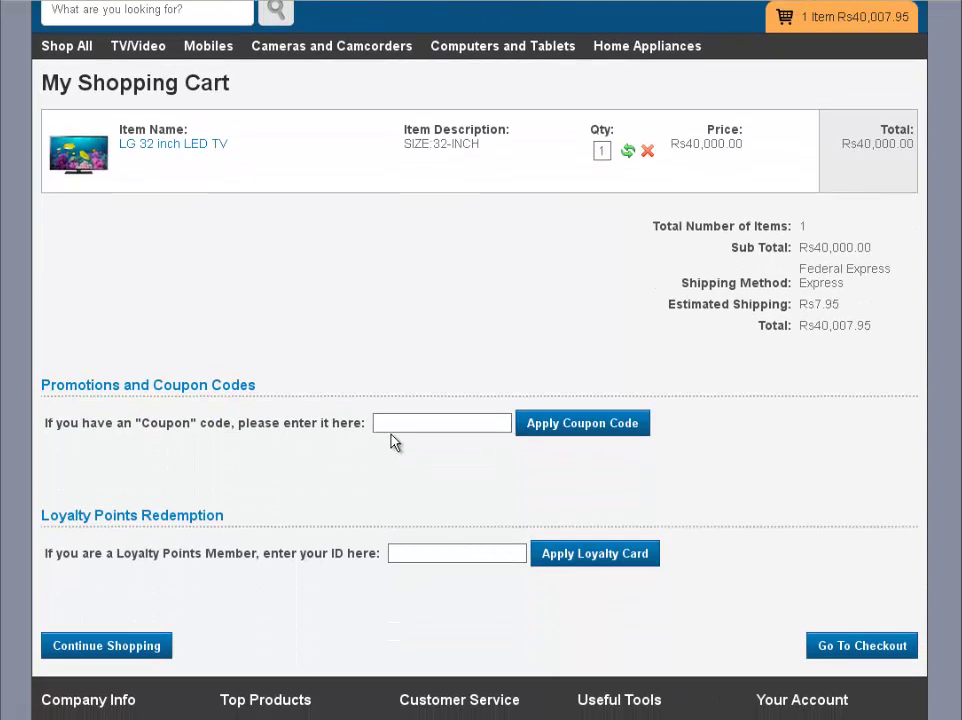
Review the shopping cart and examine the Fashion House single-page checkout, from personal information through shipping option to payment
scroll(538, 610, "down", 1)
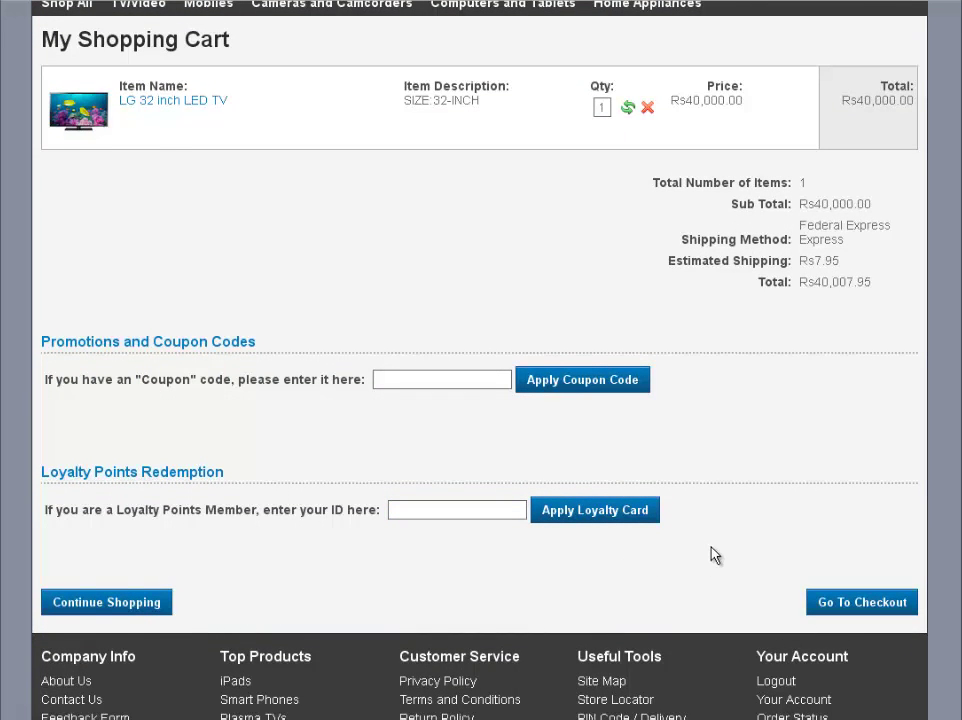
scroll(540, 572, "down", 2)
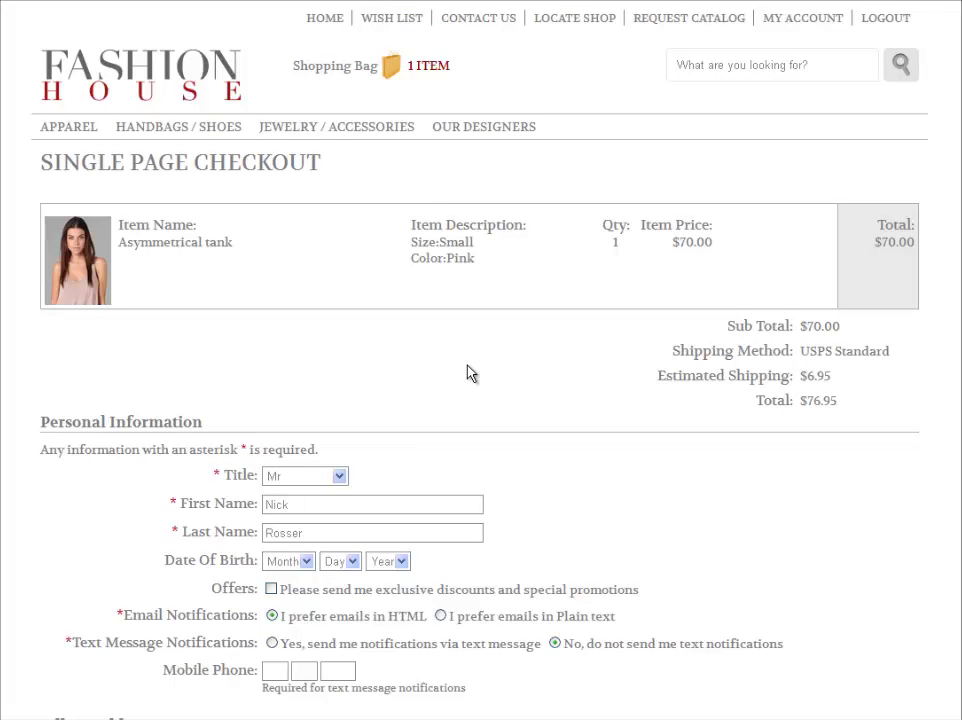
scroll(470, 373, "down", 4)
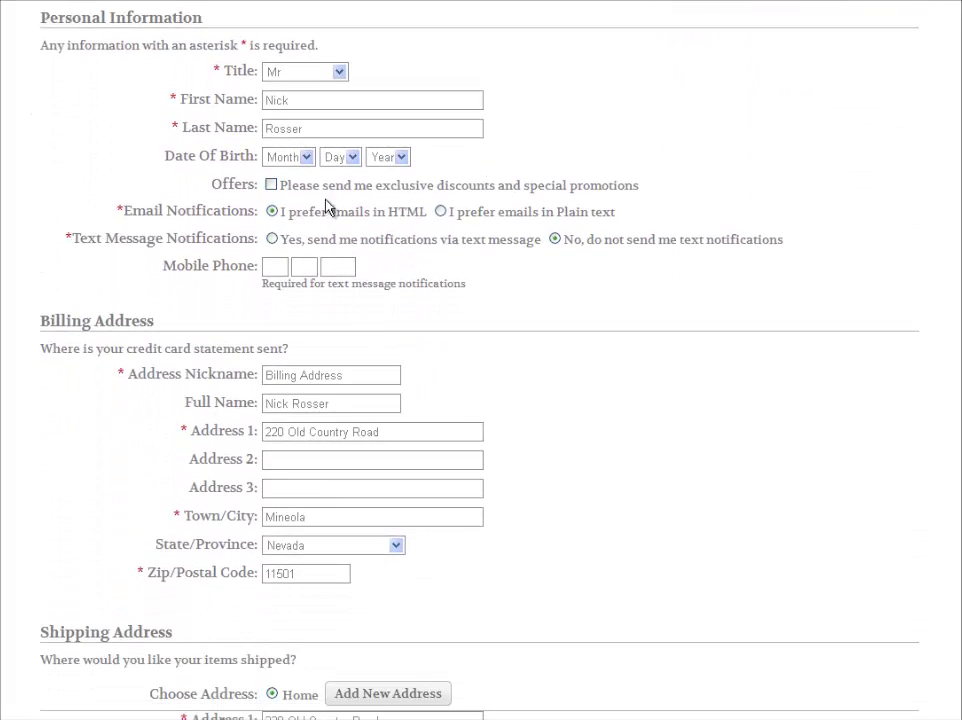
scroll(401, 250, "down", 6)
scroll(401, 271, "down", 3)
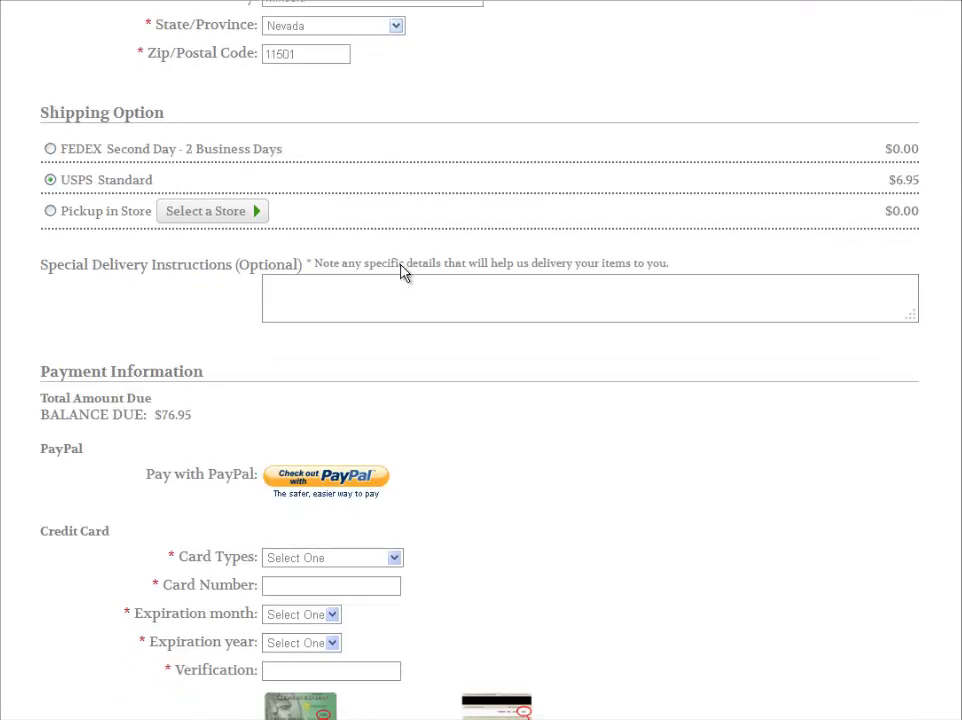
scroll(399, 264, "up", 5)
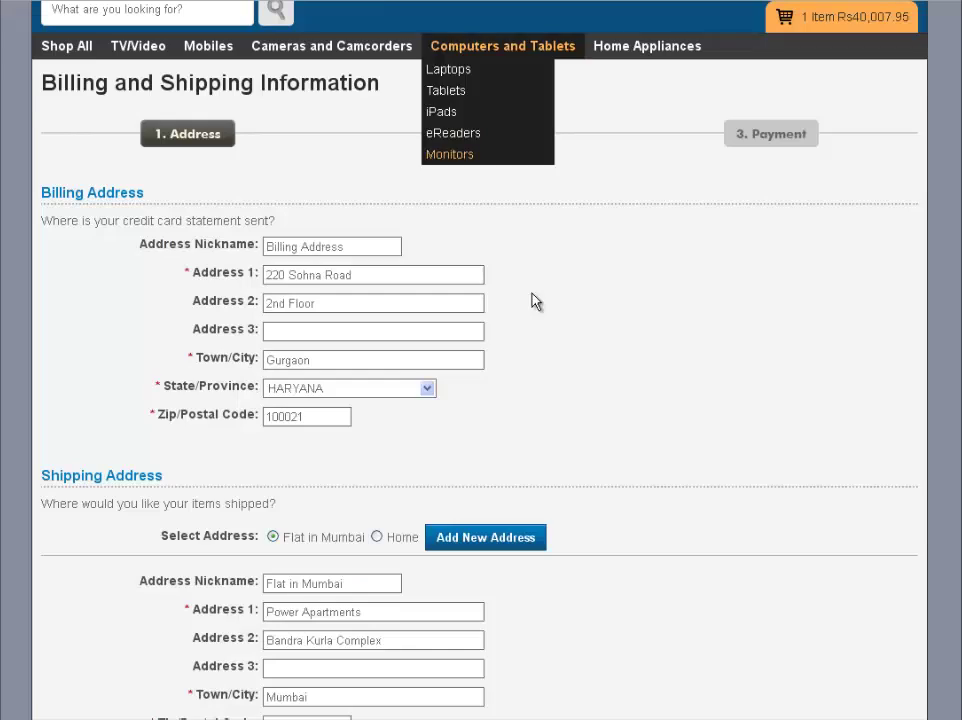
Review the Electronic Store billing address and preview the saved Home shipping address, keeping Flat in Mumbai selected
scroll(627, 335, "up", 2)
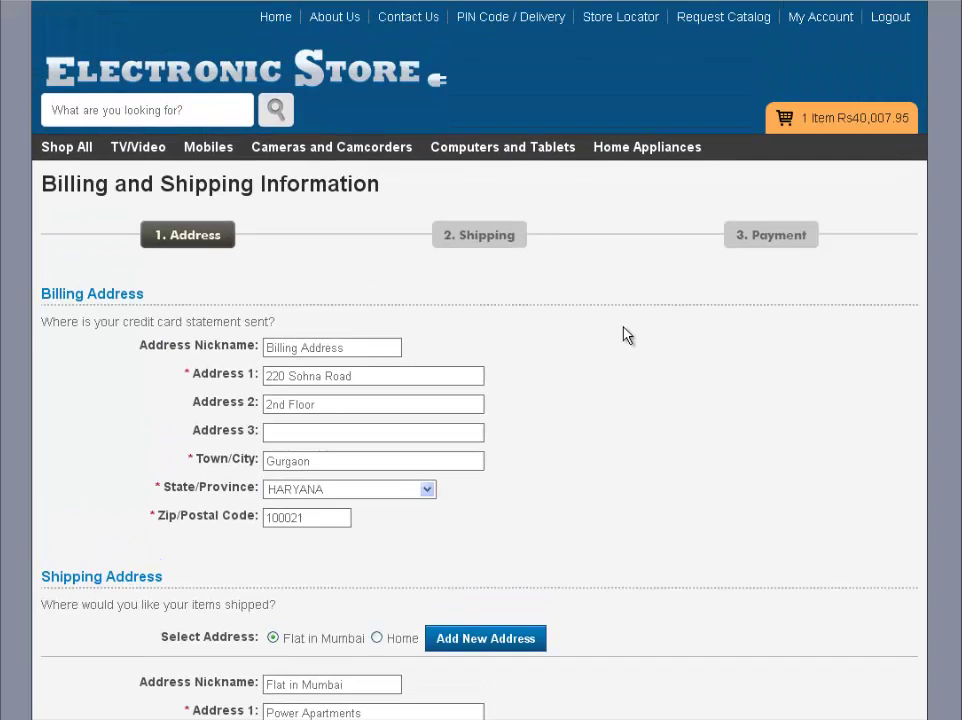
scroll(627, 335, "down", 2)
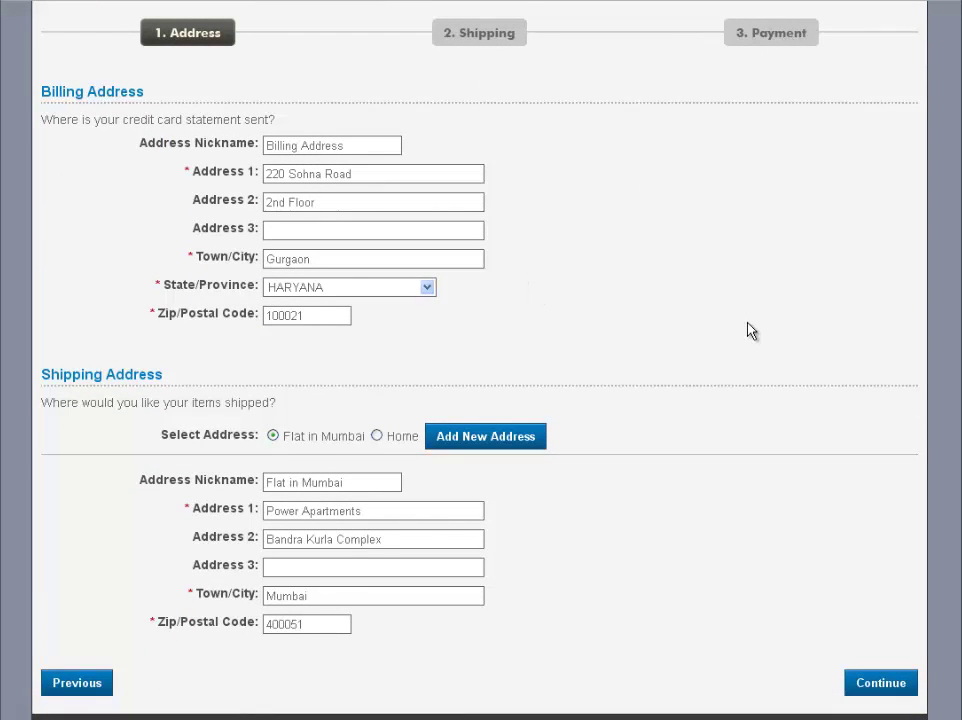
scroll(748, 340, "down", 2)
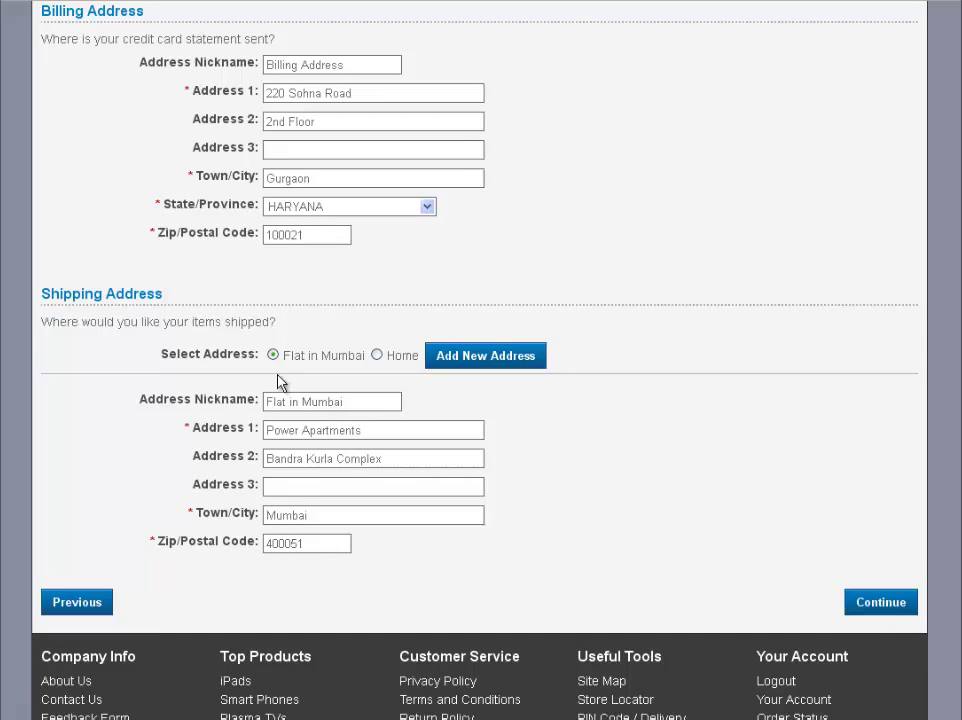
left_click(377, 356)
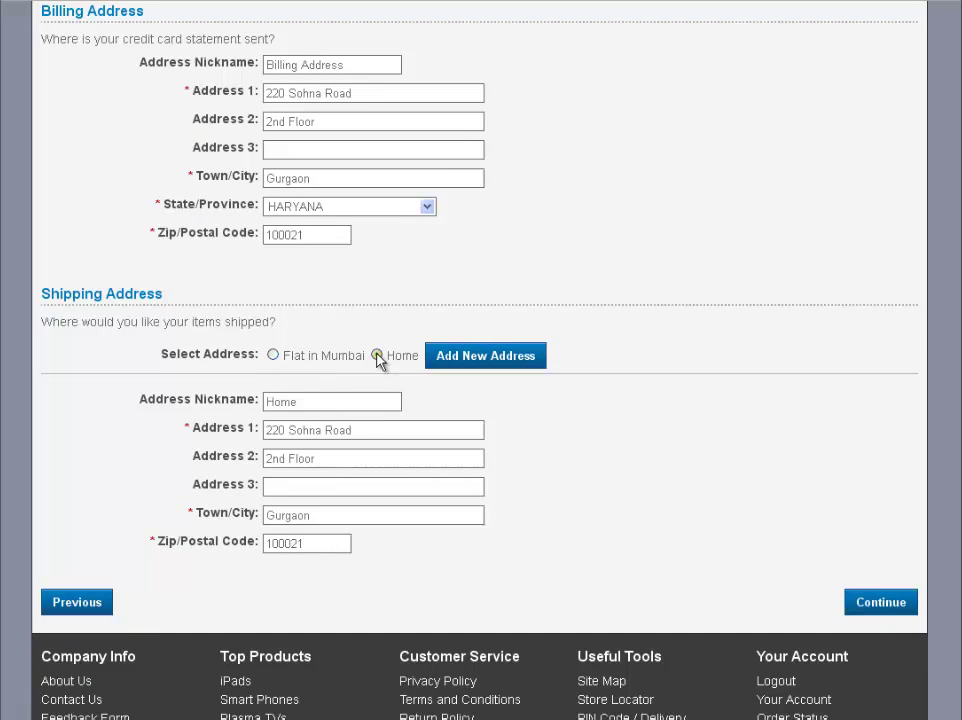
left_click(273, 356)
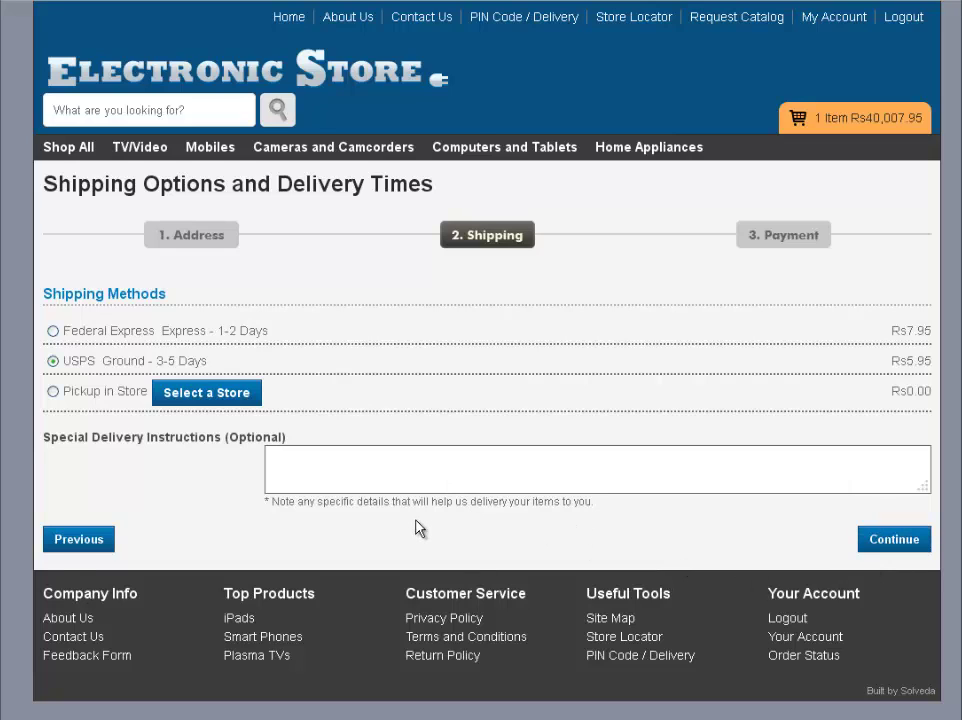
On the payment page, choose Visa as the card type and enter the card number
scroll(419, 528, "down", 3)
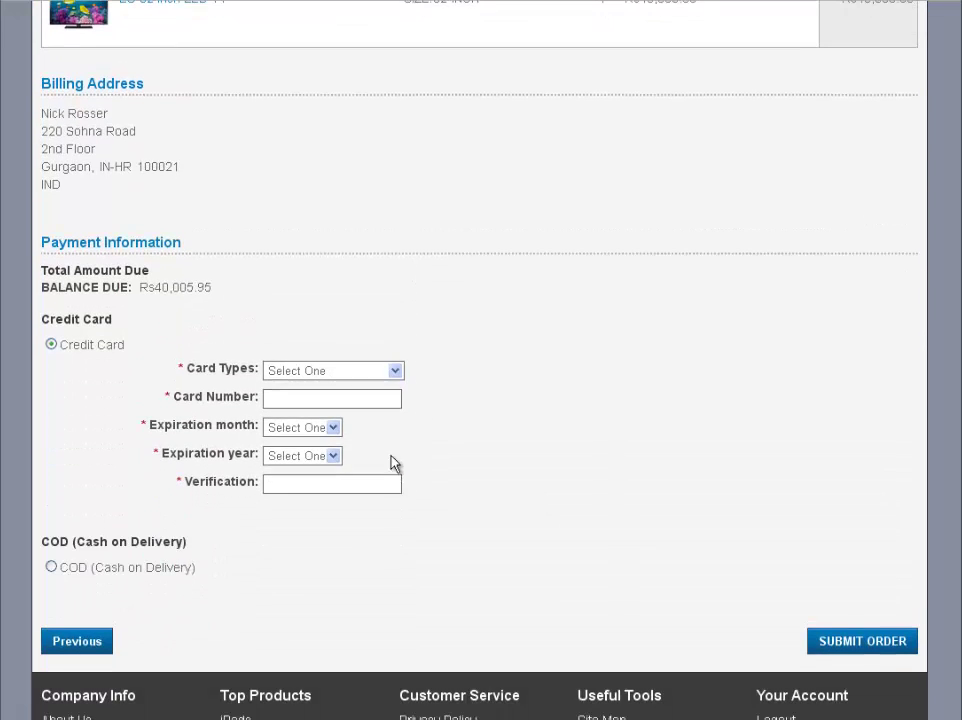
left_click(398, 377)
left_click(350, 402)
left_click(331, 397)
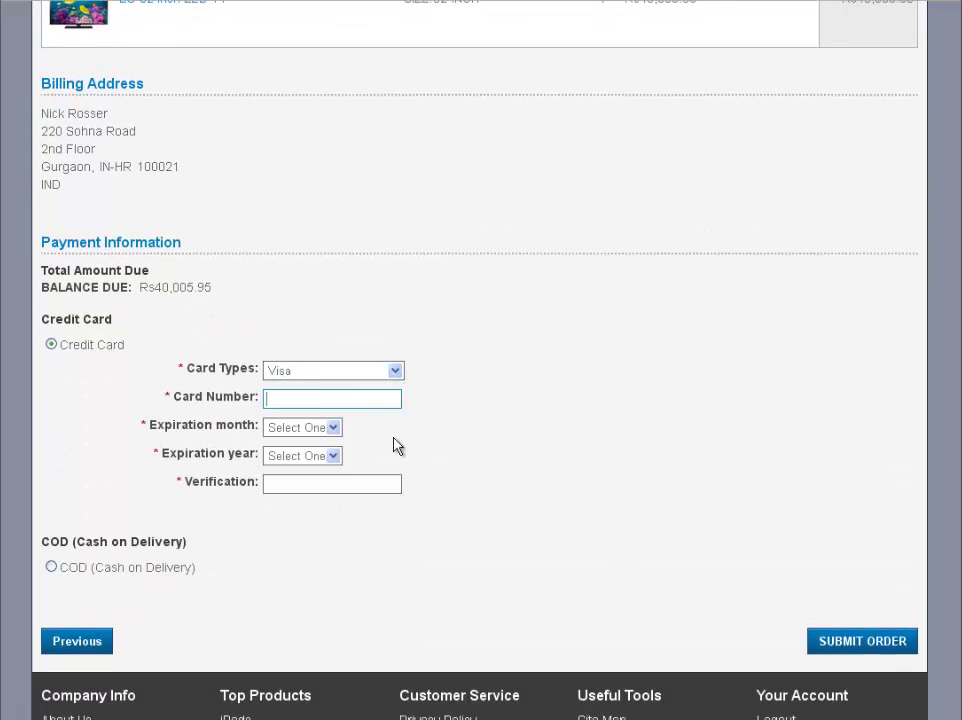
type("4")
key("Down")
key("Return")
Set the credit card's expiration month to 02 and its expiration year to 2015
key("Tab")
key("Down")
key("Down")
key("Tab")
key("Down")
key("Down")
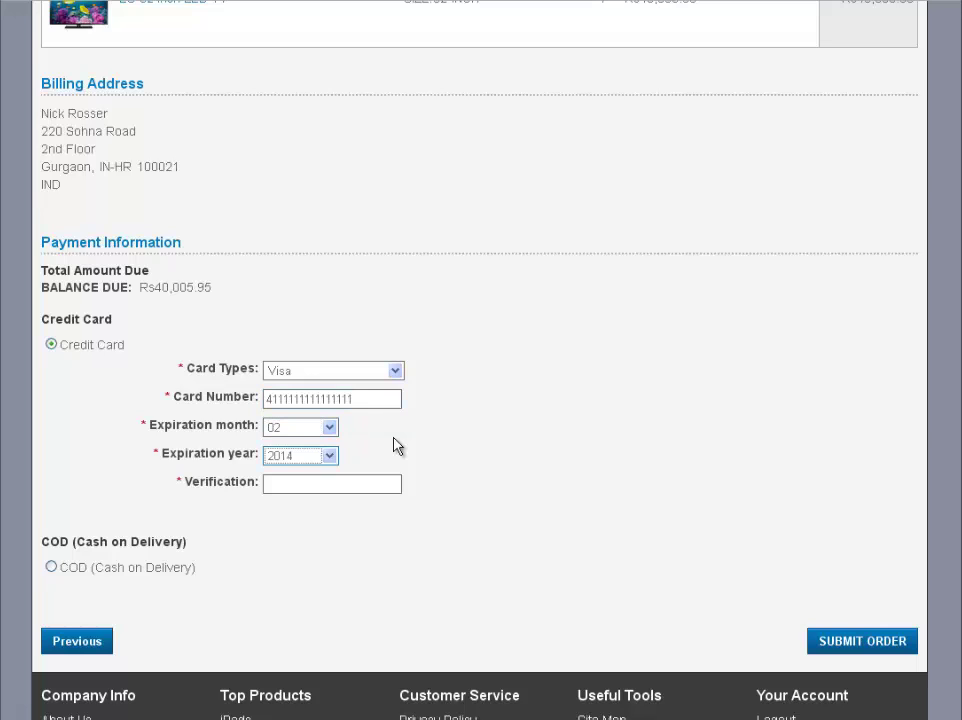
Enter the card verification code and submit the order
key("Tab")
type("123")
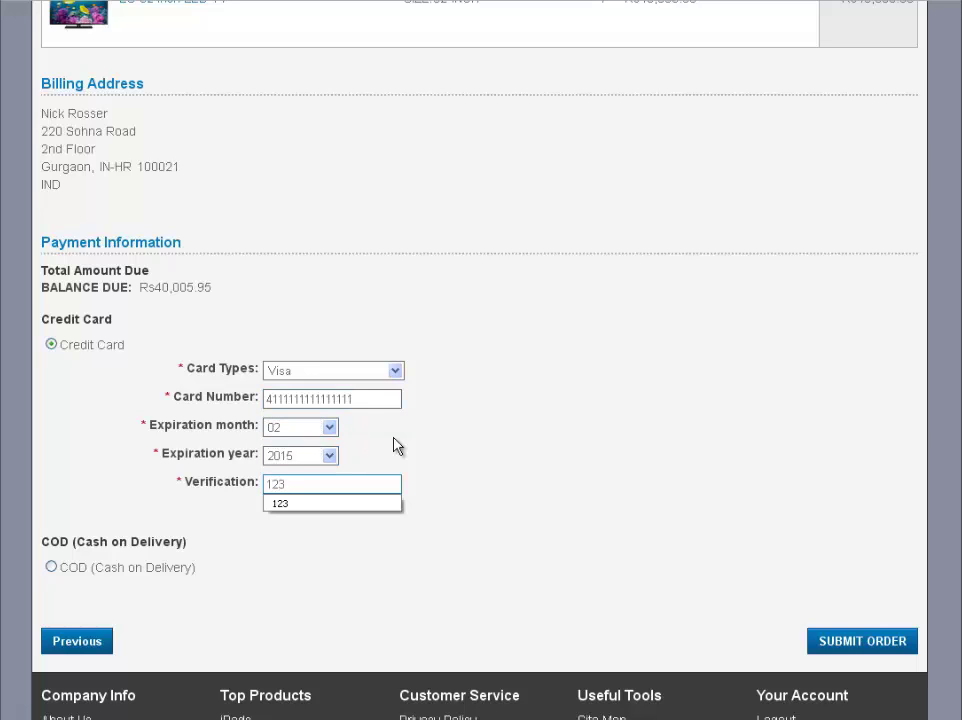
left_click(545, 488)
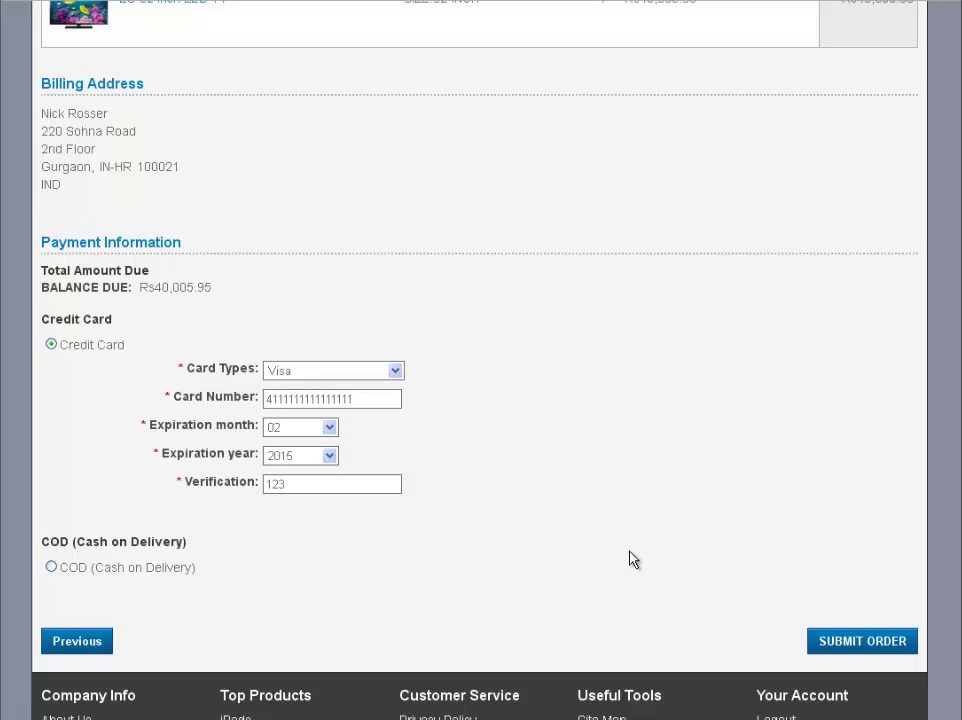
left_click(850, 646)
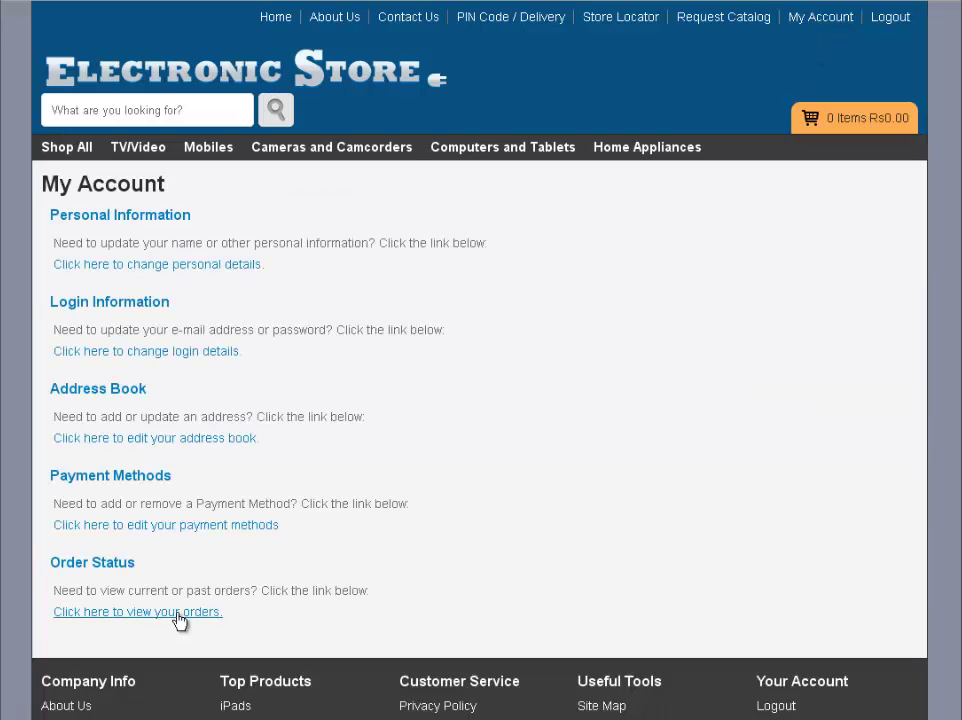
Open the placed TV order from the account's order list and review its status, totals and payment details
left_click(178, 615)
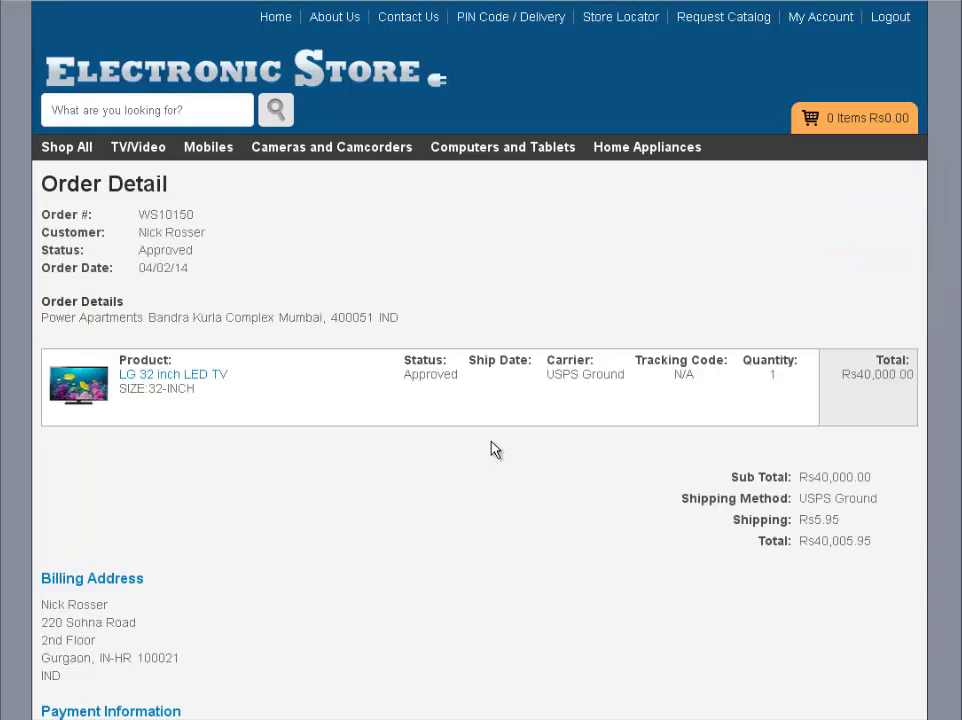
scroll(490, 475, "down", 1)
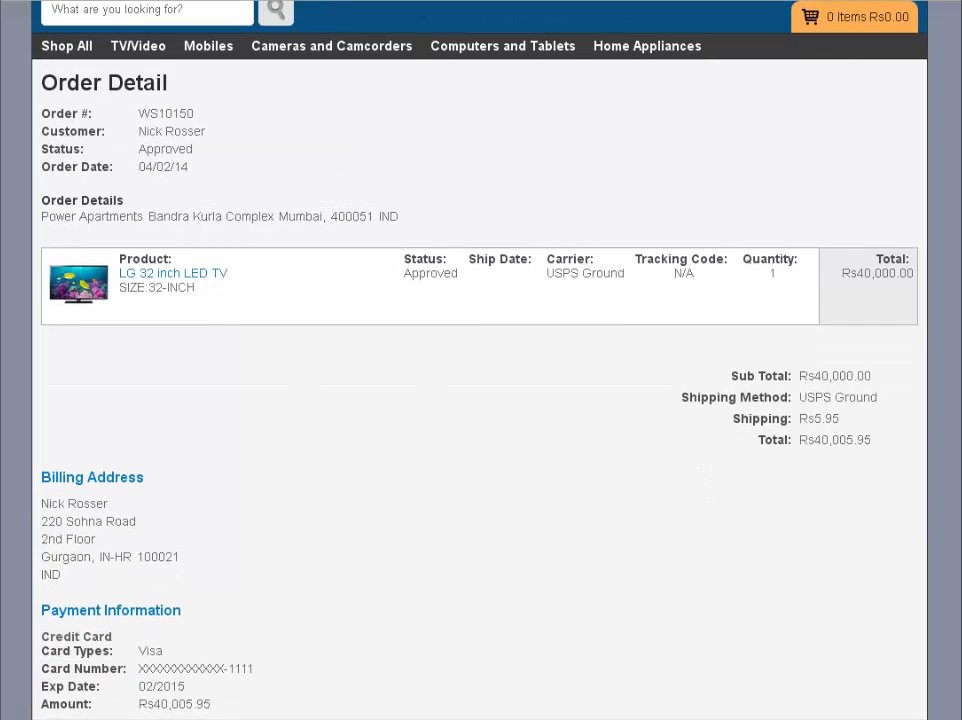
double_click(140, 148)
key("alt+Left")
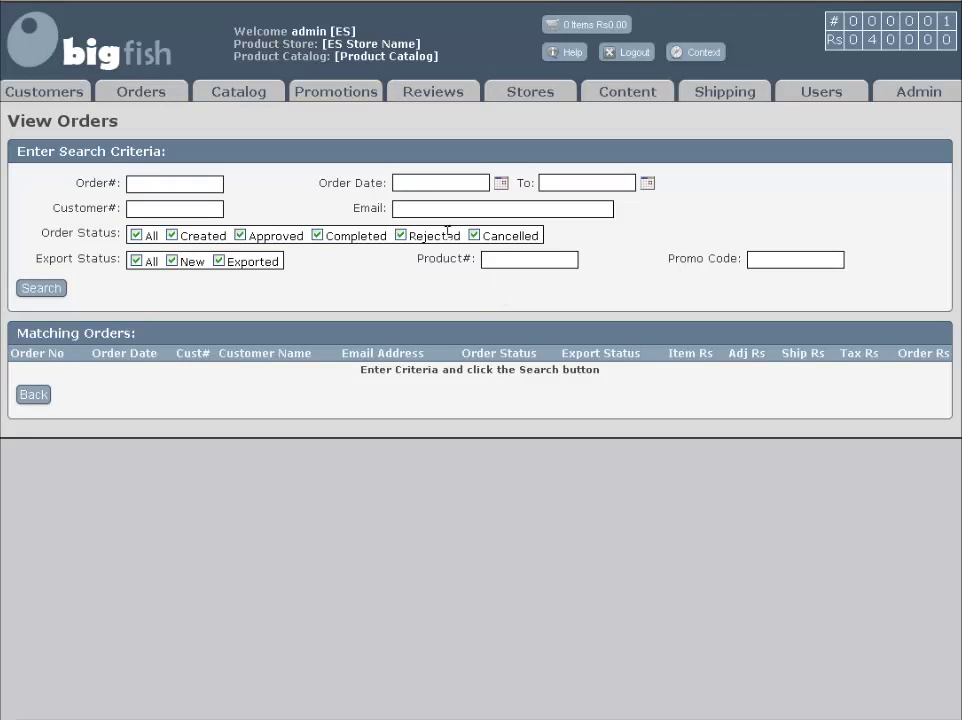
In the Big Fish admin, search the orders by the customer's email address
type("rosser.")
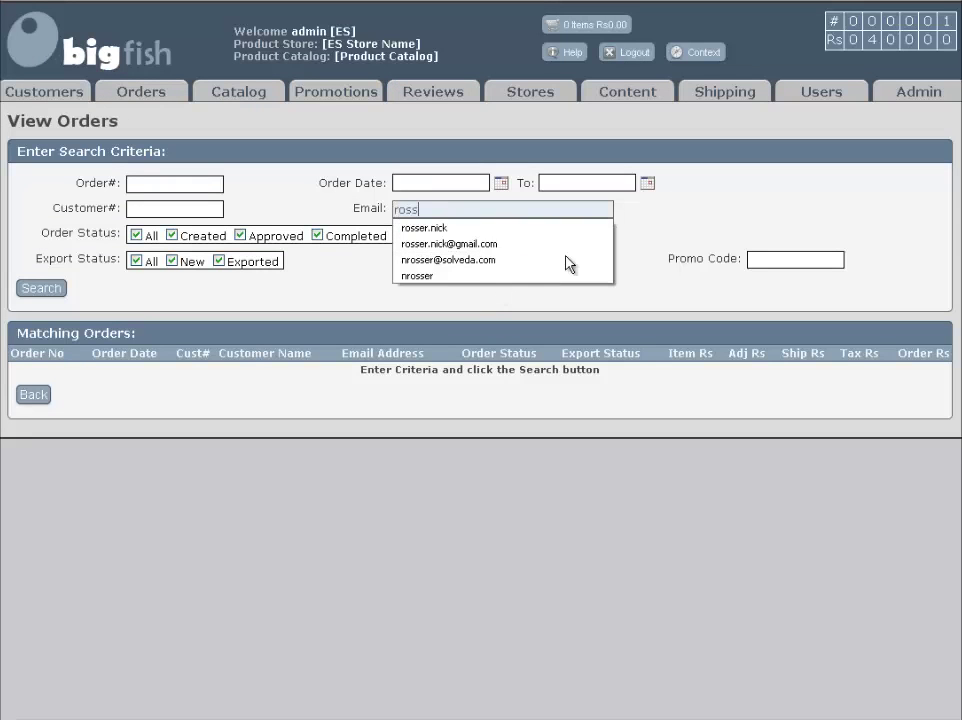
key("Down")
key("Down")
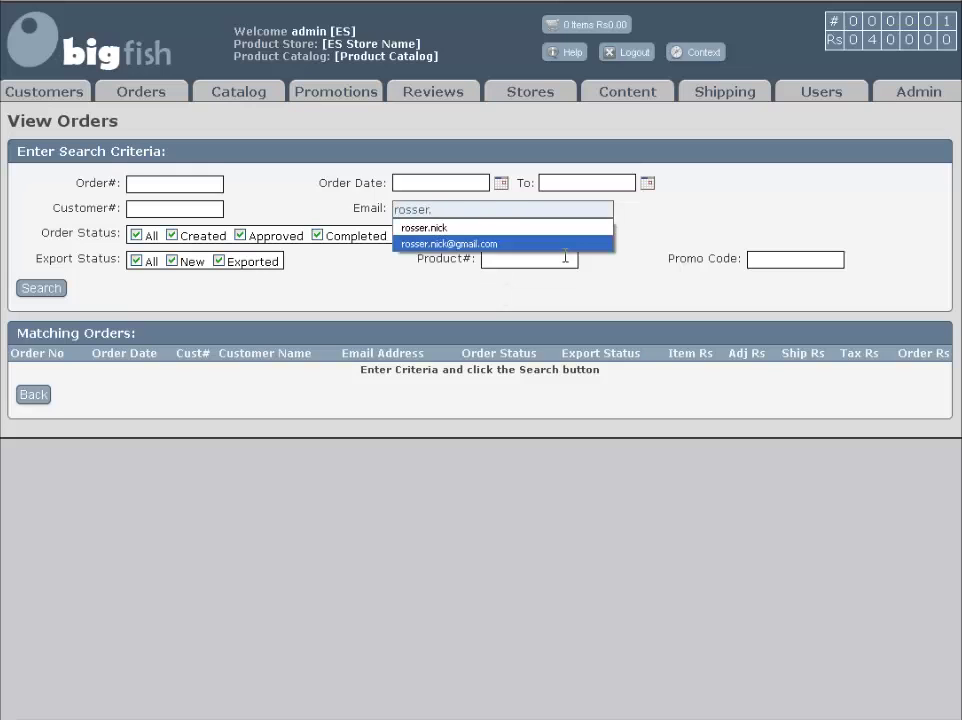
key("Return")
left_click(46, 293)
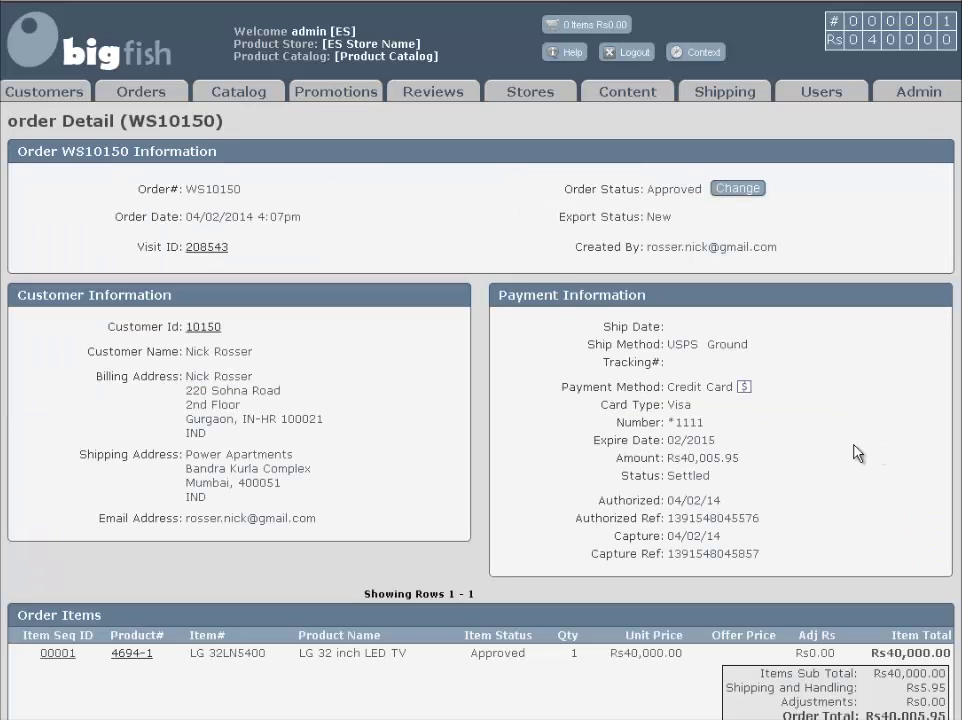
Examine the order's detail page and its Payment Detail page, including the credit card details and order payment preference
scroll(787, 452, "down", 2)
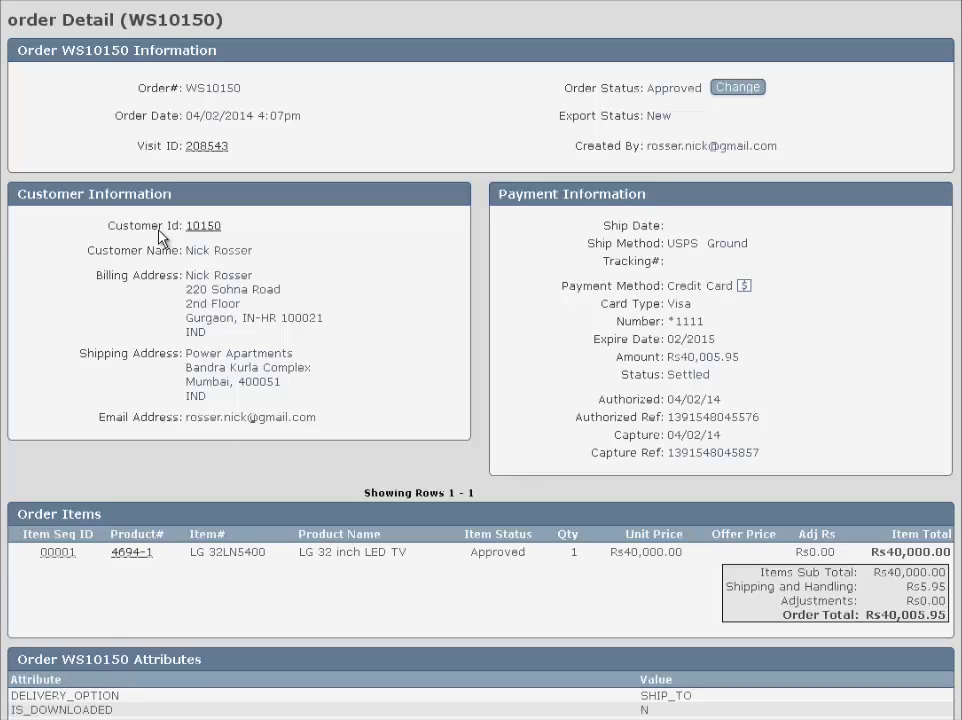
scroll(198, 270, "down", 1)
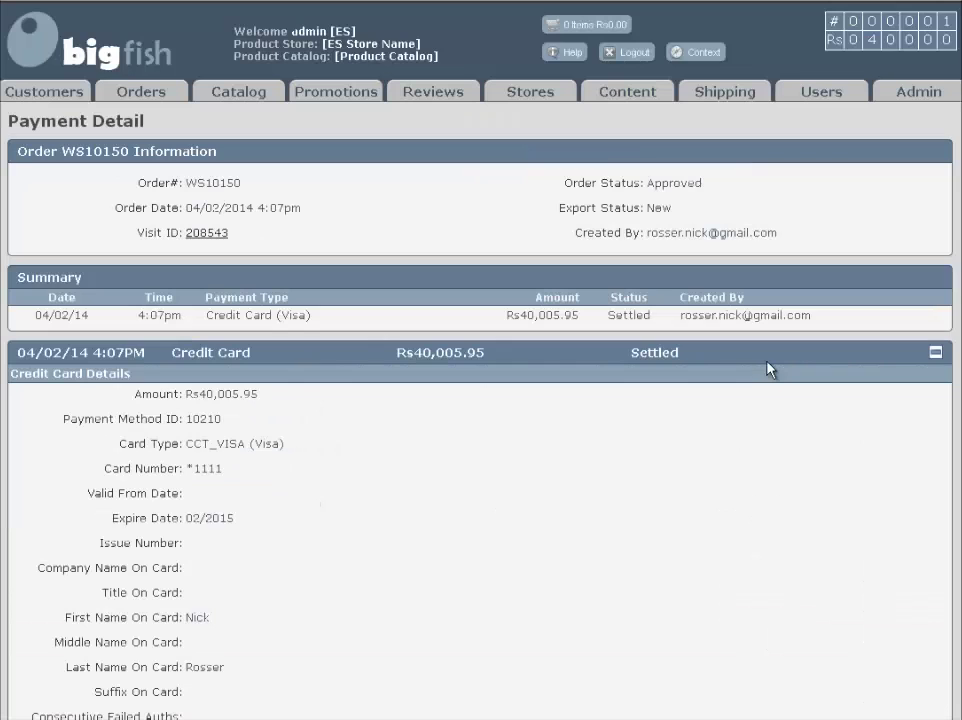
scroll(769, 367, "down", 3)
scroll(540, 487, "down", 2)
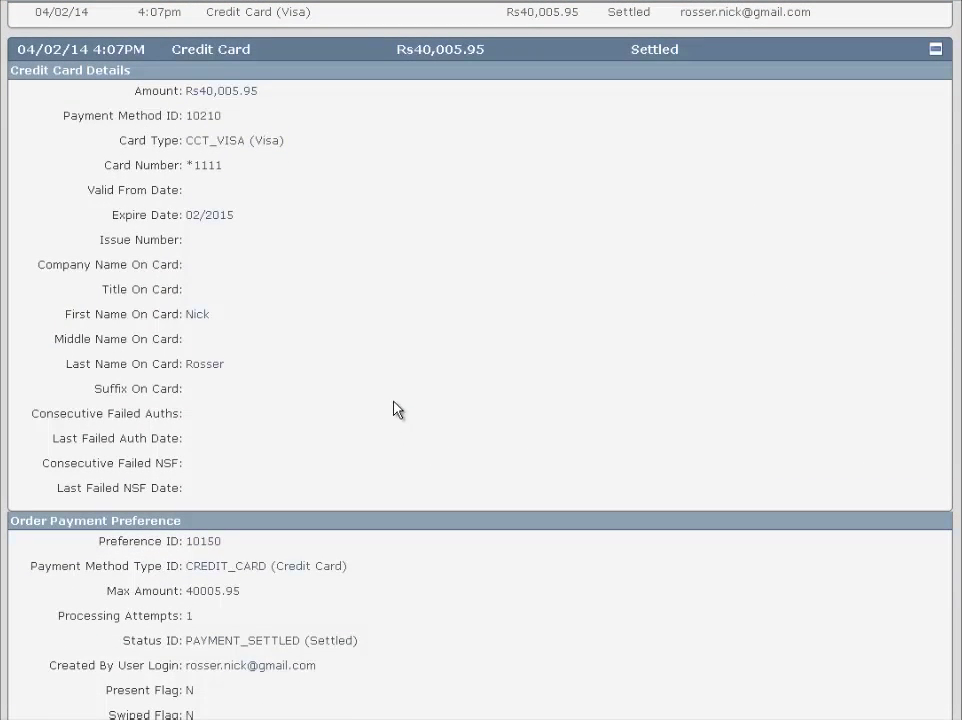
scroll(395, 409, "down", 5)
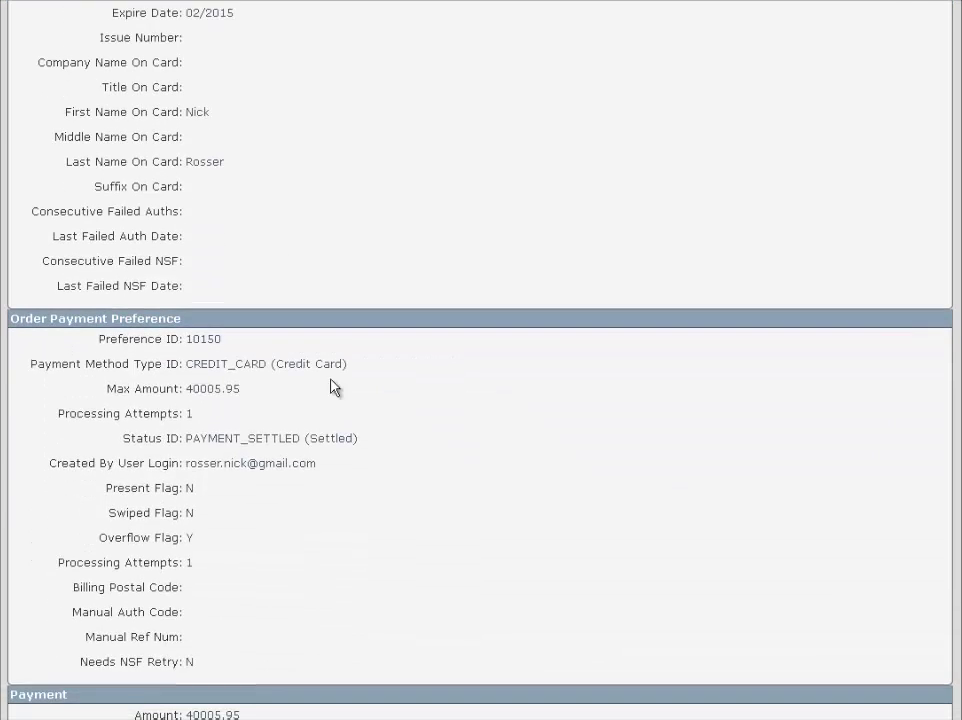
scroll(304, 451, "down", 5)
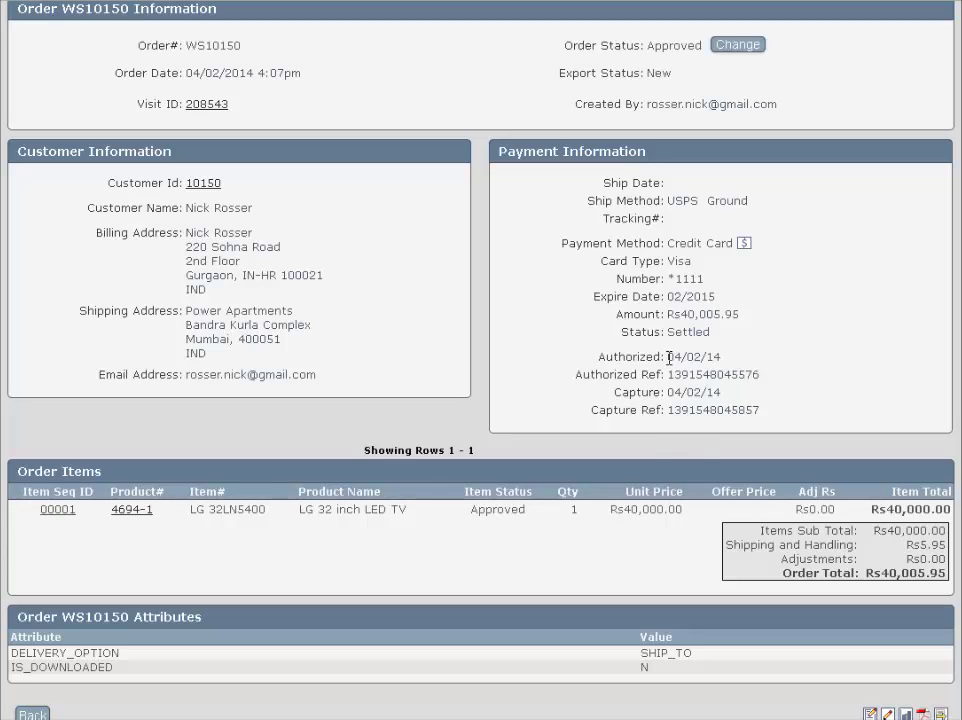
Examine the payment authorization date, order items, totals and attributes on the order detail page
left_click_drag(668, 356, 724, 365)
left_click(724, 362)
scroll(716, 357, "up", 3)
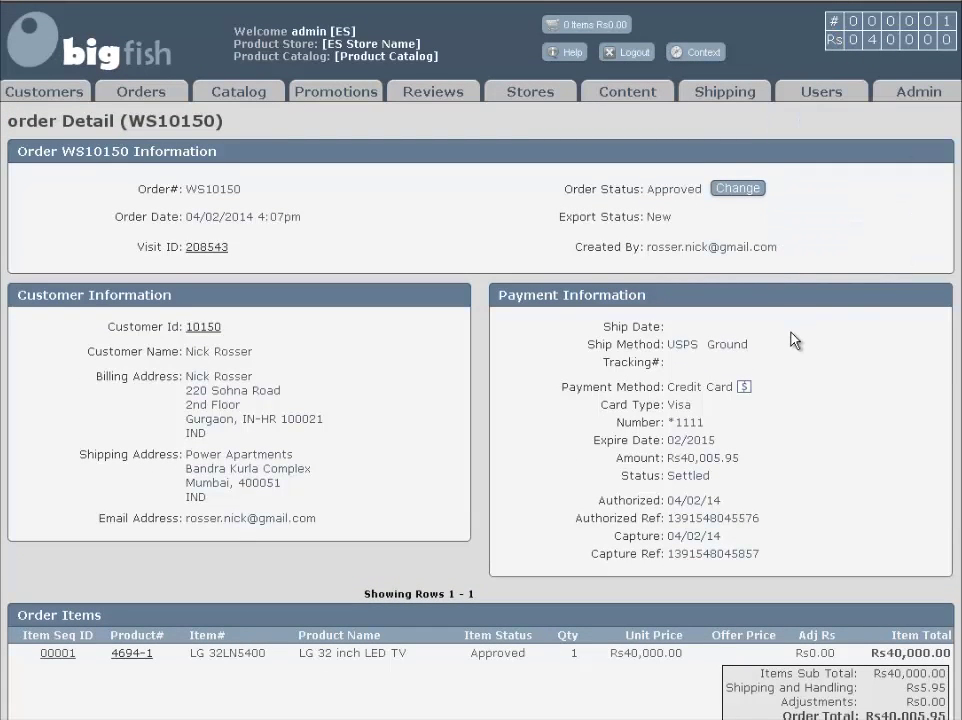
scroll(795, 340, "down", 3)
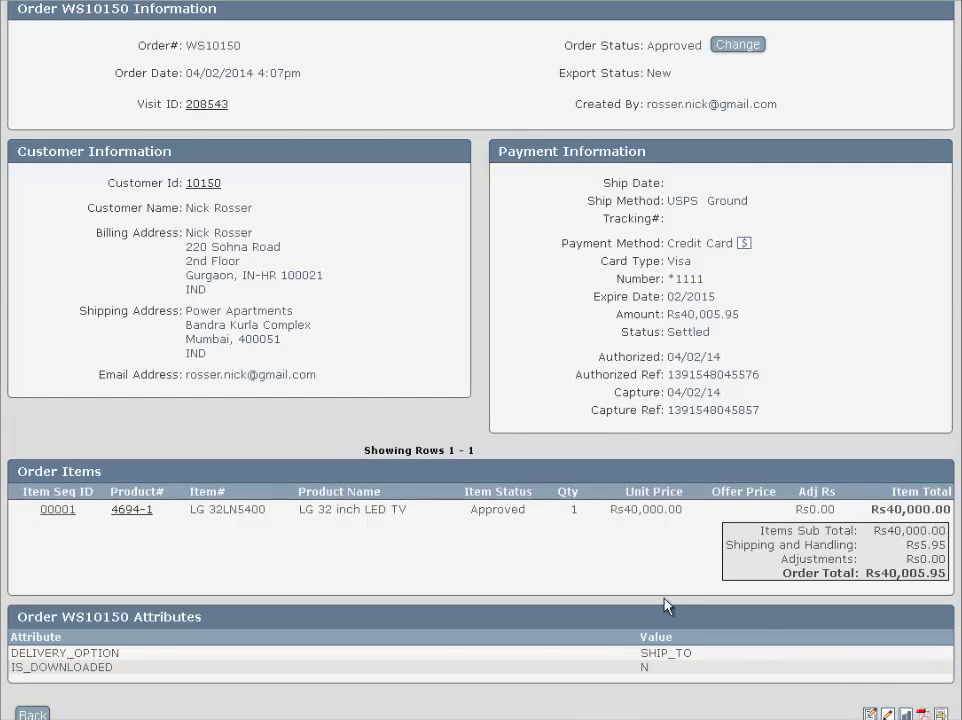
scroll(657, 598, "up", 3)
scroll(657, 598, "down", 1)
scroll(657, 598, "down", 2)
scroll(678, 350, "up", 3)
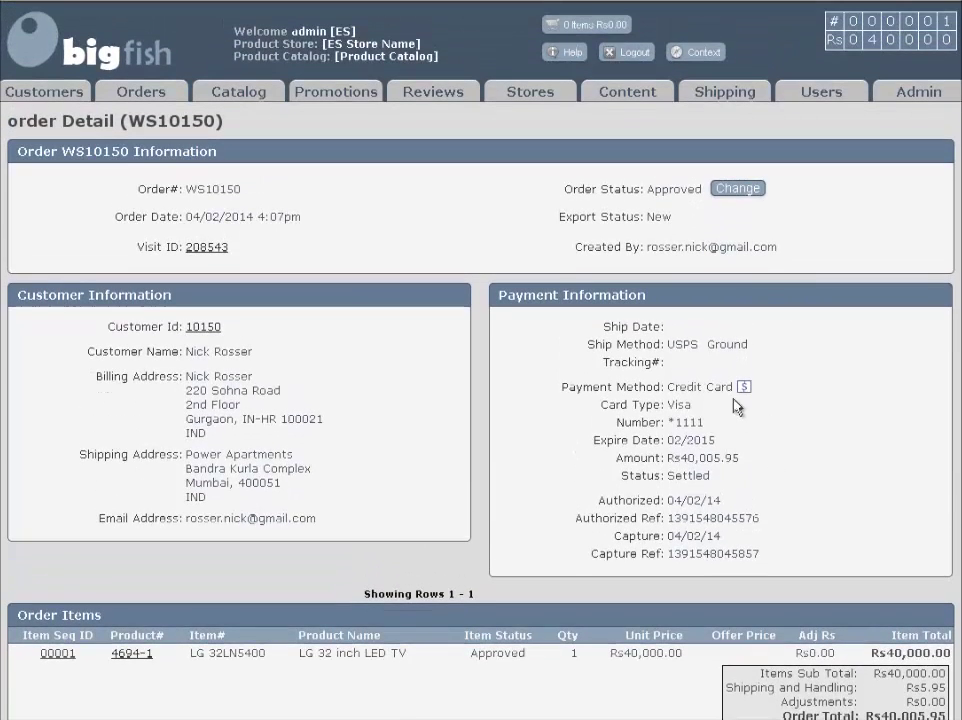
Start a status change on the TV order as Complete (Ship), with tracking number CARRIER-123 and ship date 04/02/14
left_click(738, 190)
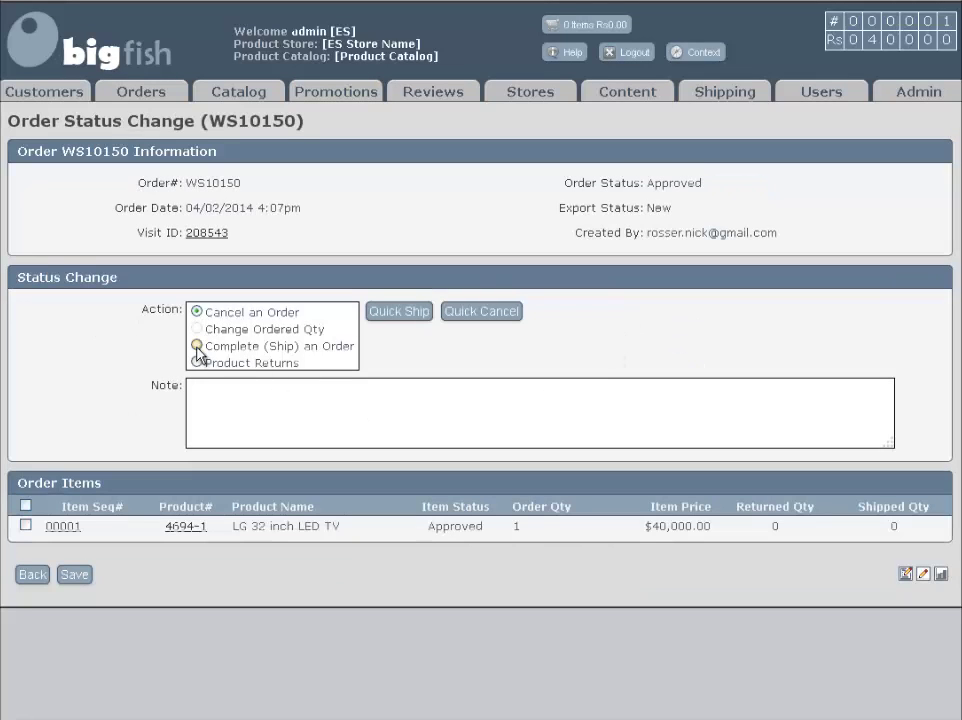
left_click(197, 345)
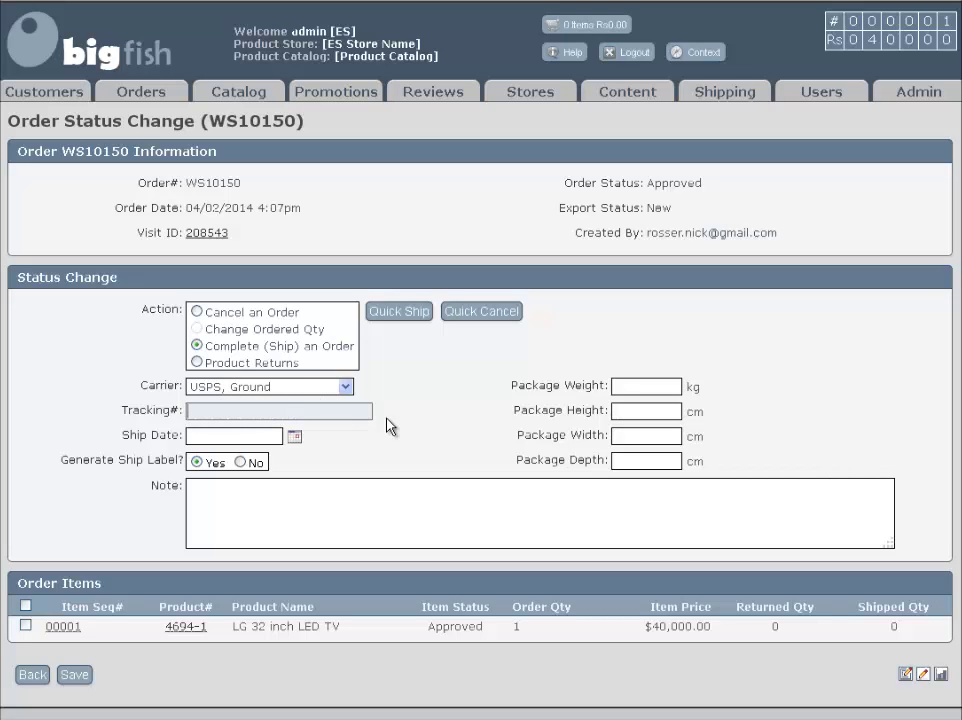
type("CARRIER-123")
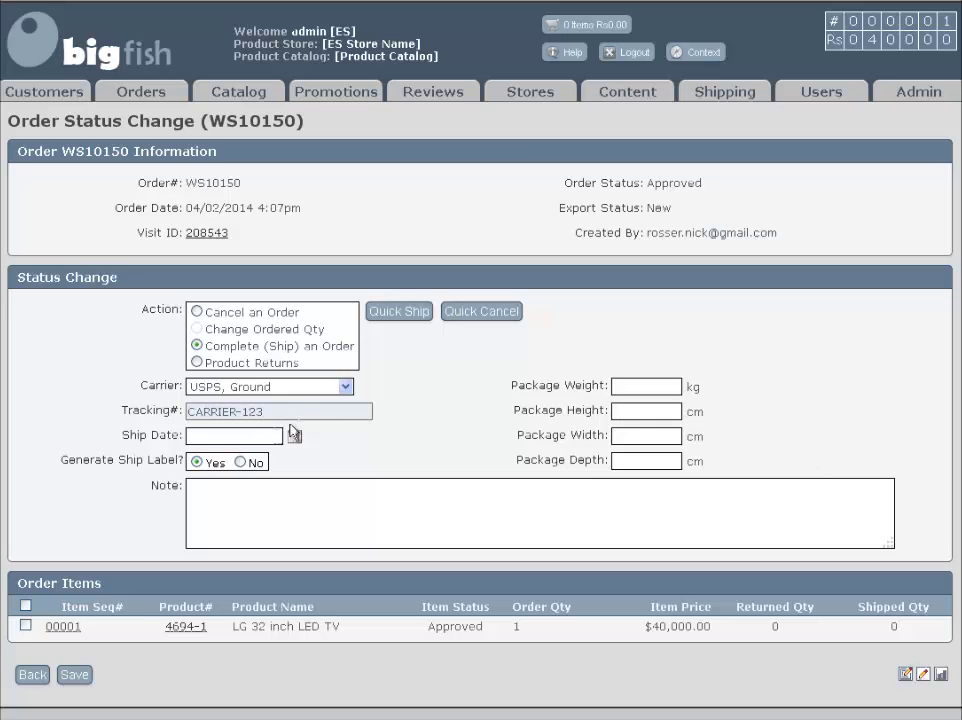
left_click(220, 437)
left_click(295, 437)
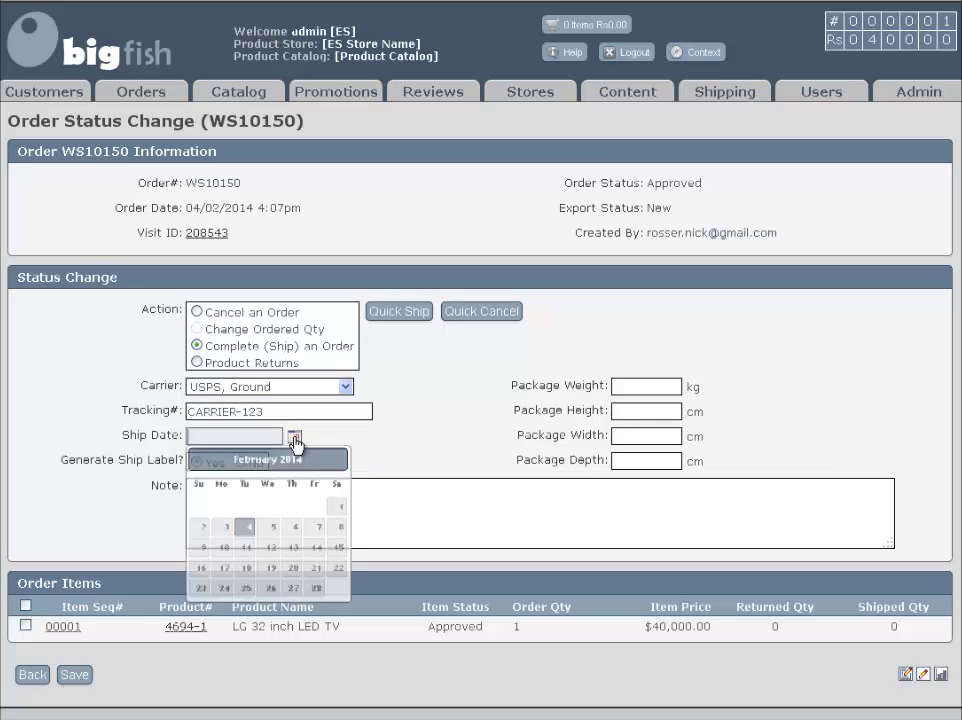
left_click(247, 529)
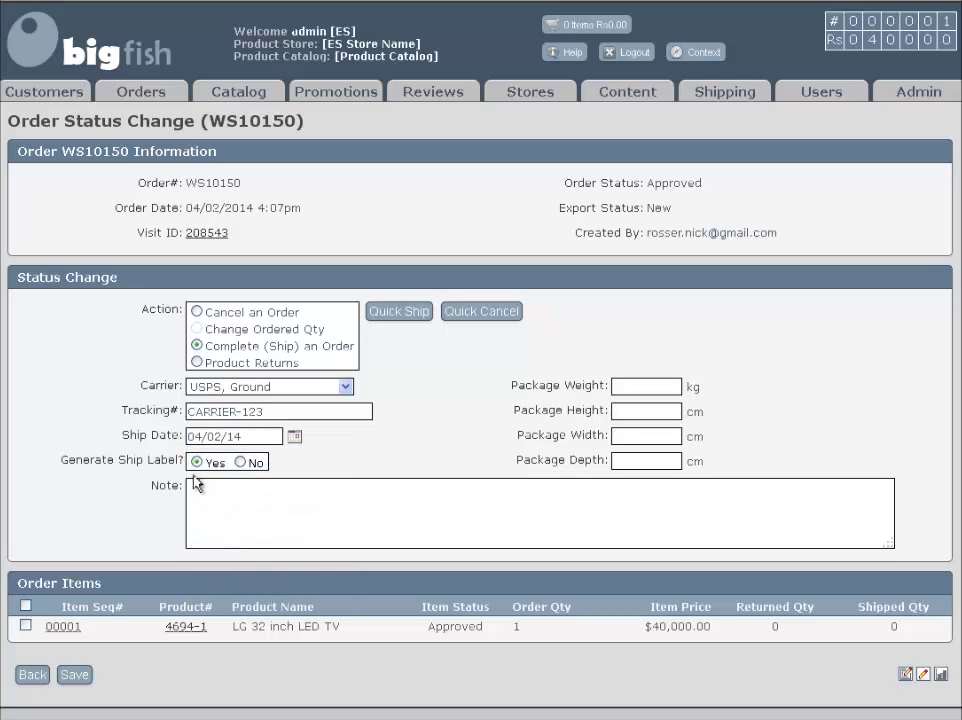
Turn off ship label generation, include the LG 32 inch LED TV item, and save the order status change
left_click(241, 463)
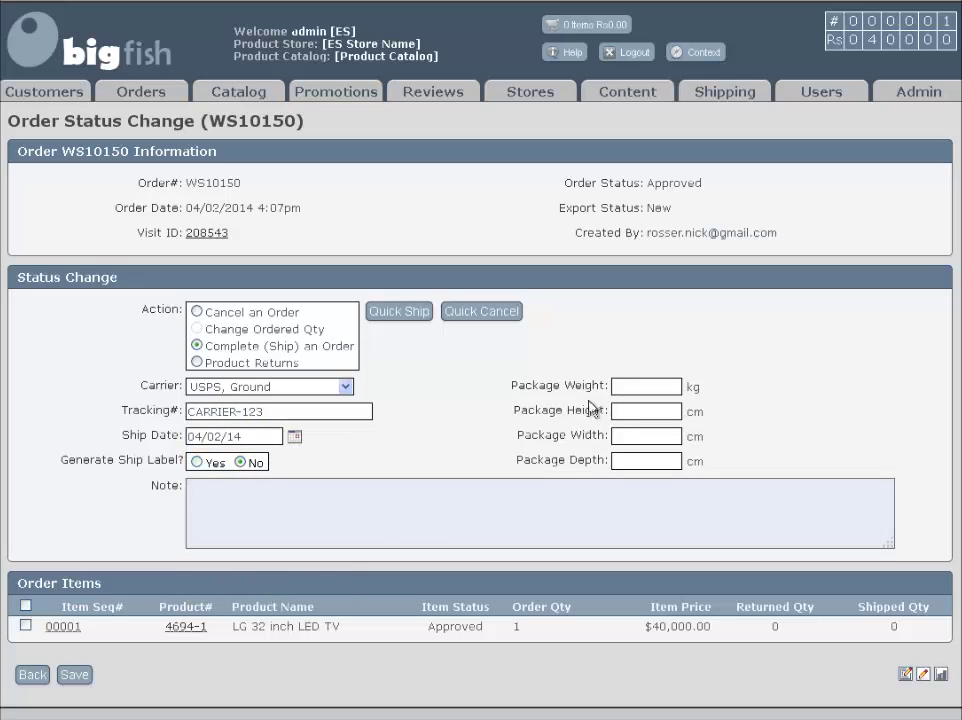
left_click(618, 386)
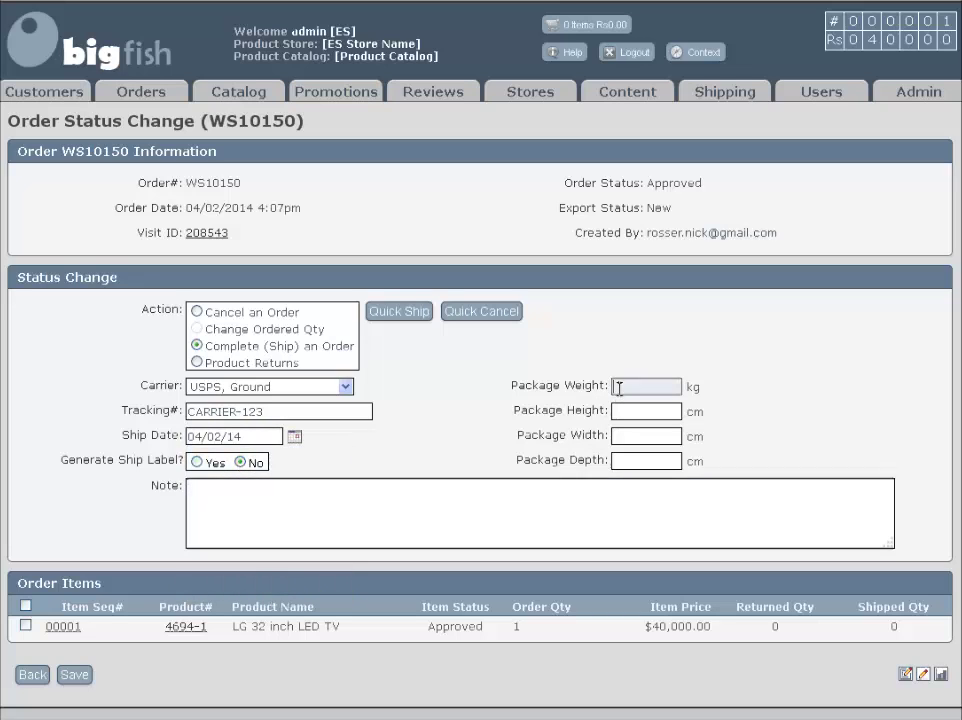
left_click(649, 508)
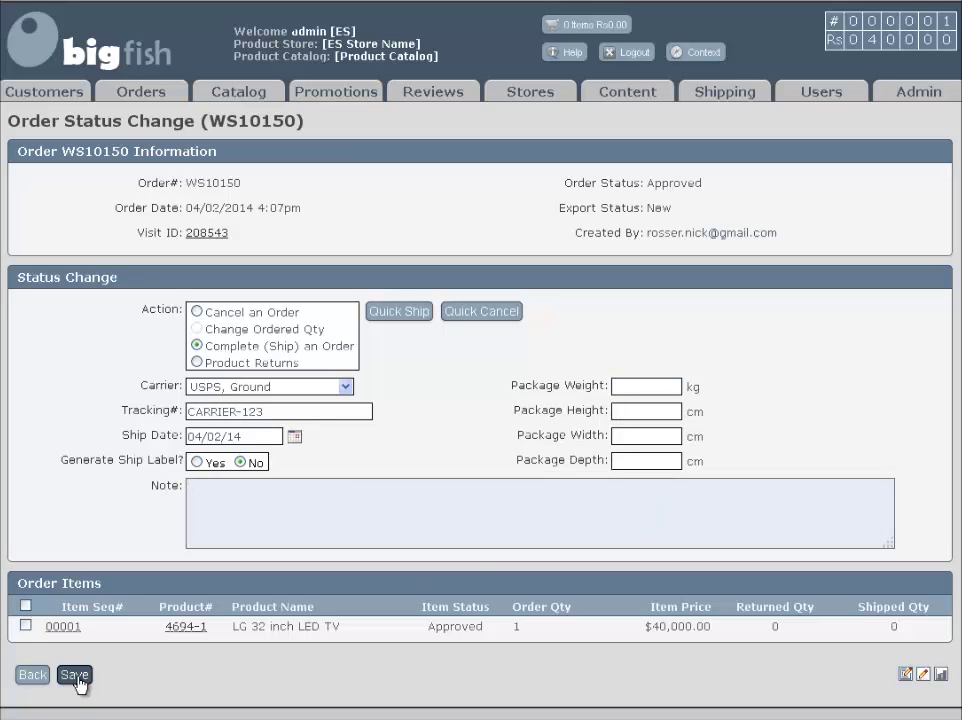
left_click(26, 626)
left_click(26, 626)
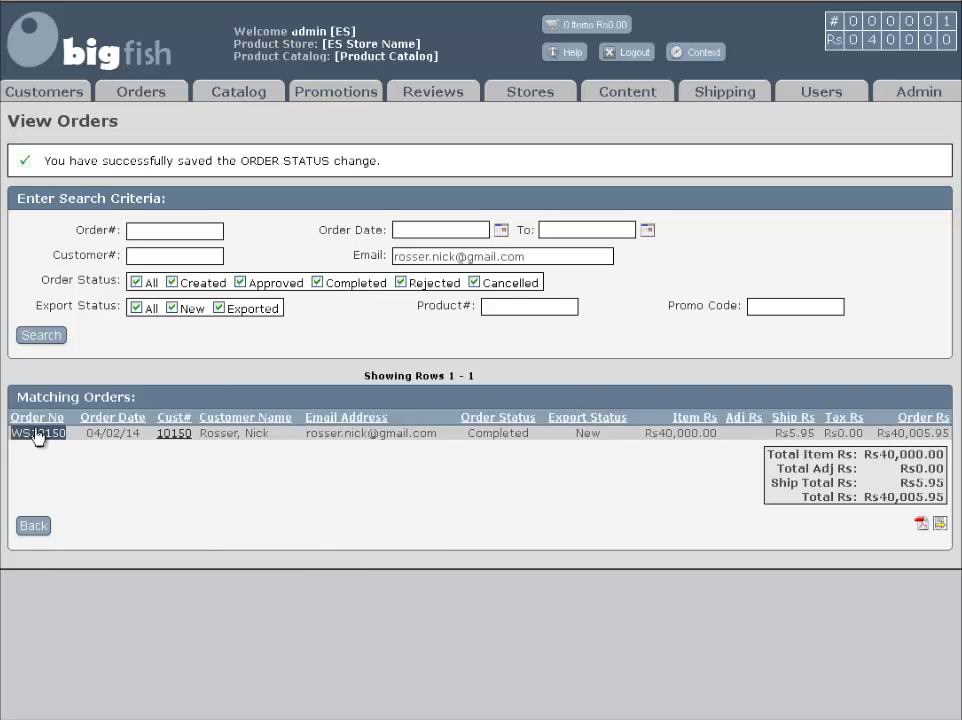
Open the shipped order from the matching orders and review its detail page and shipping details
left_click(602, 447)
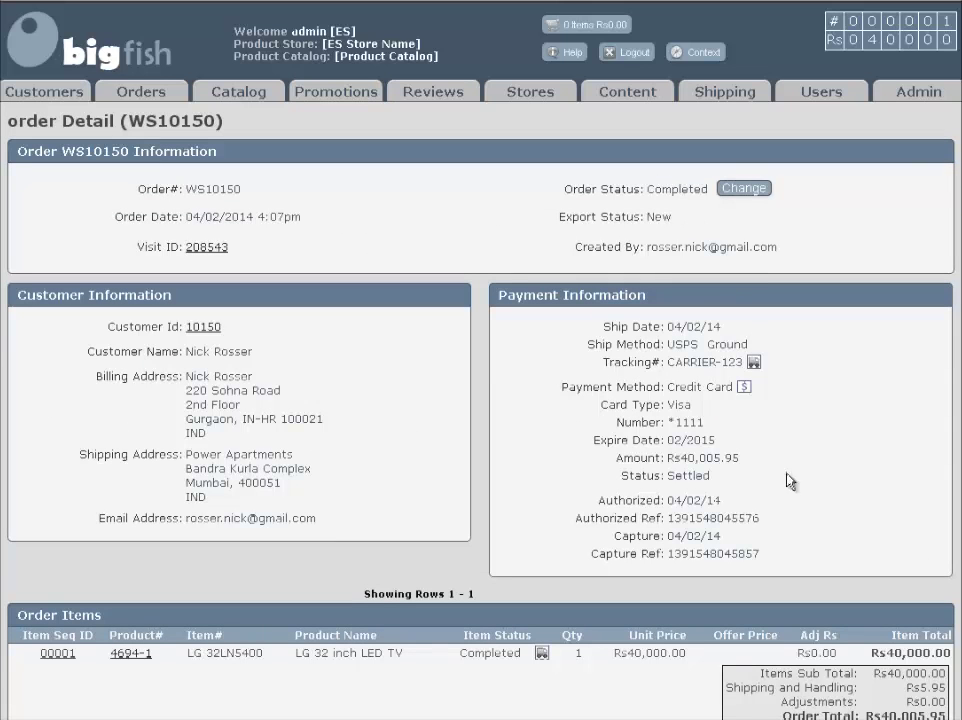
scroll(789, 506, "down", 2)
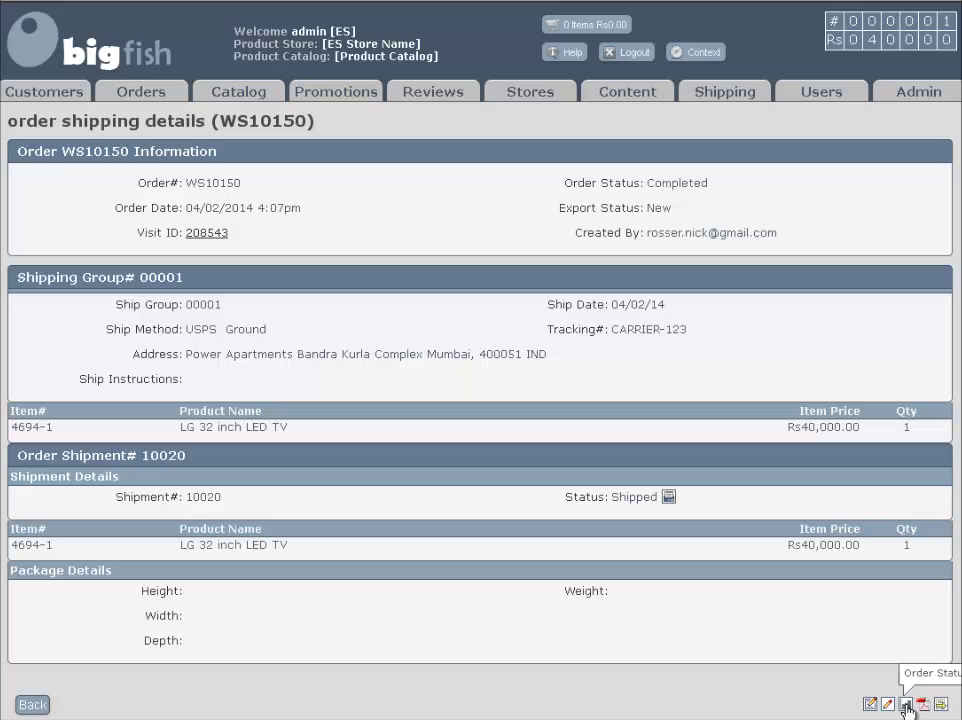
left_click(906, 706)
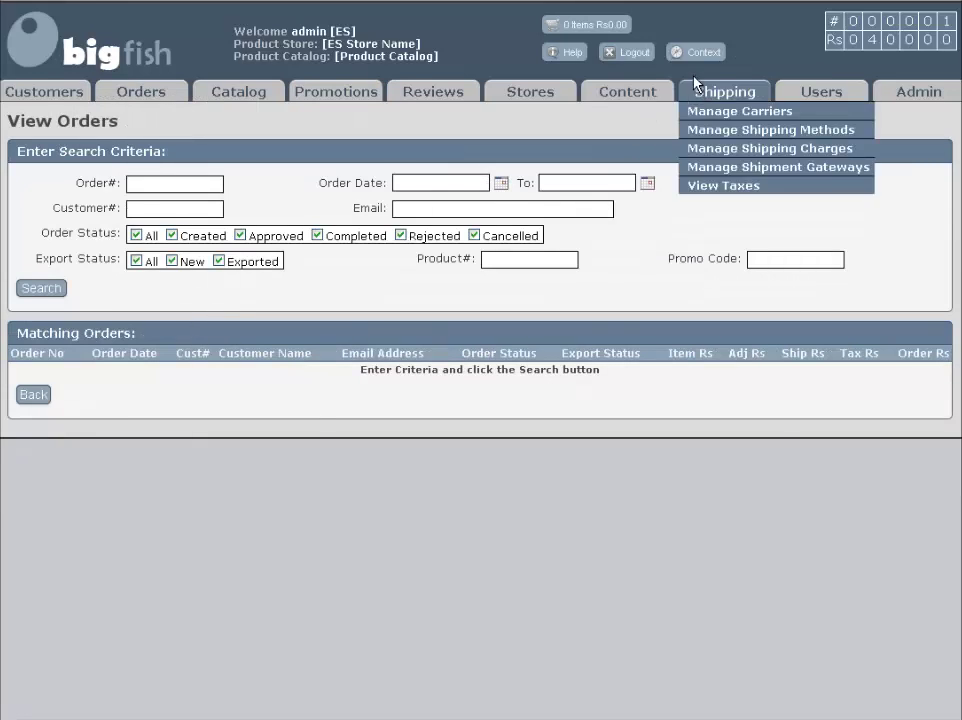
On the order's status change page, choose Product Returns, select the LG 32 inch LED TV item and review the financial summary
mouse_move(700, 54)
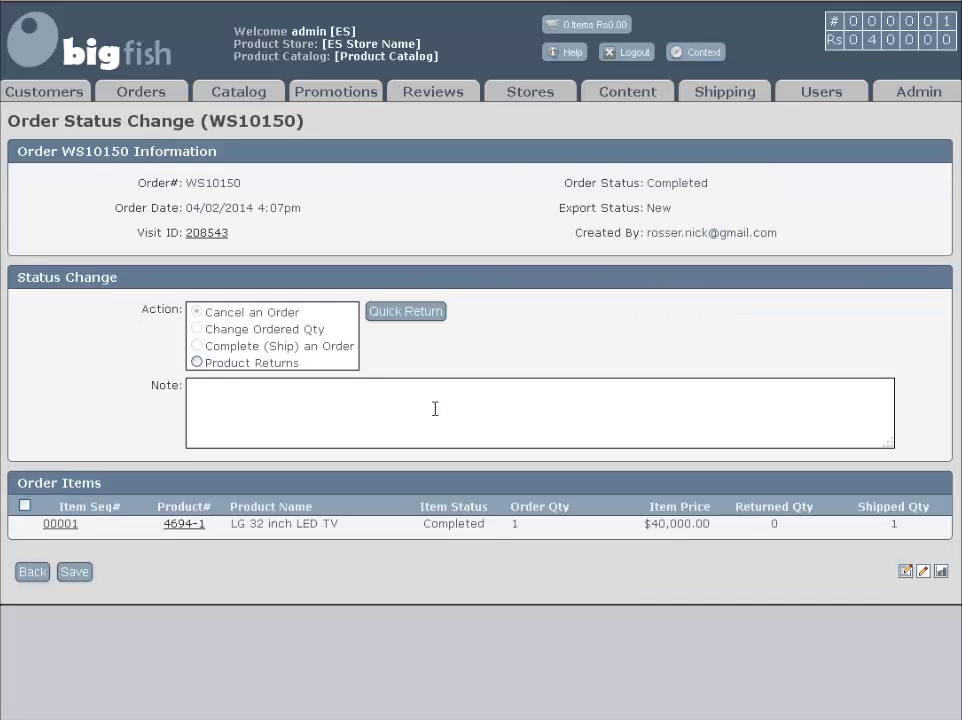
left_click(197, 363)
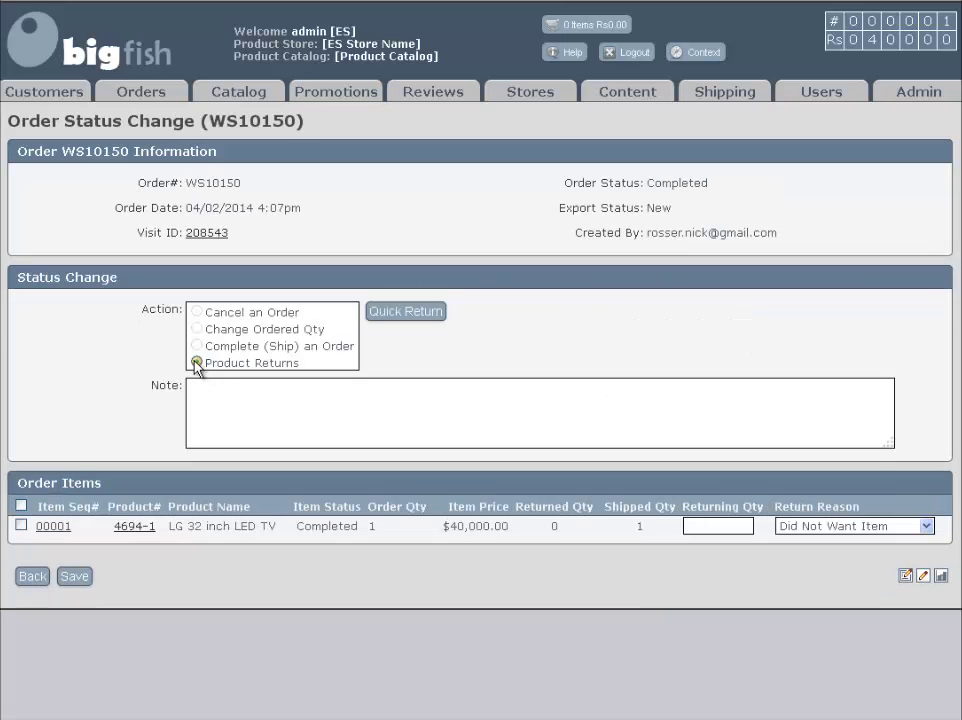
left_click(259, 404)
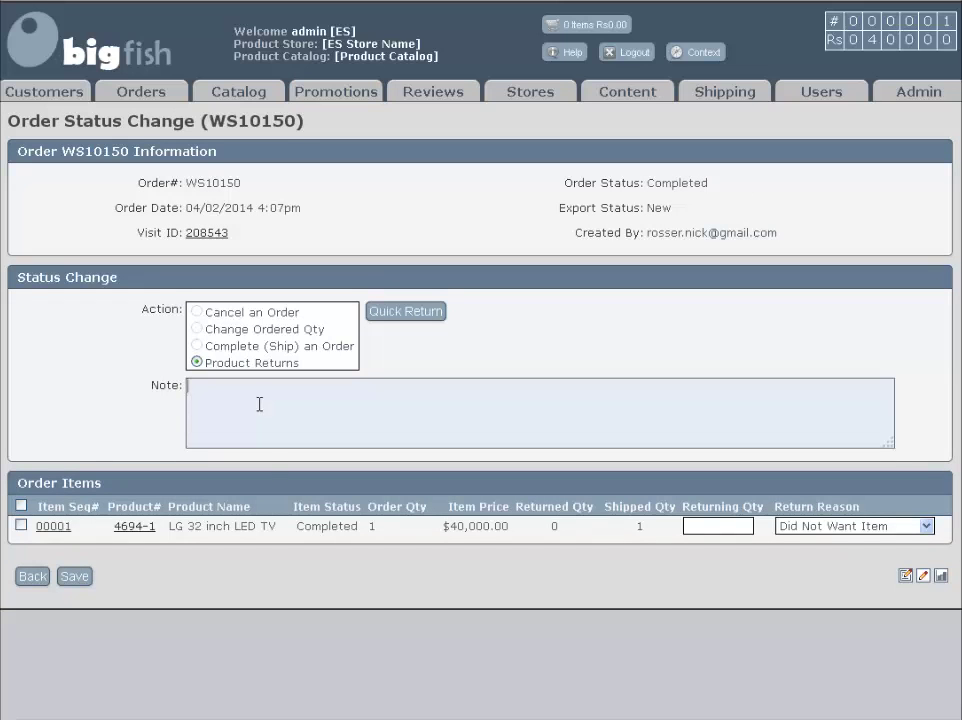
left_click(21, 525)
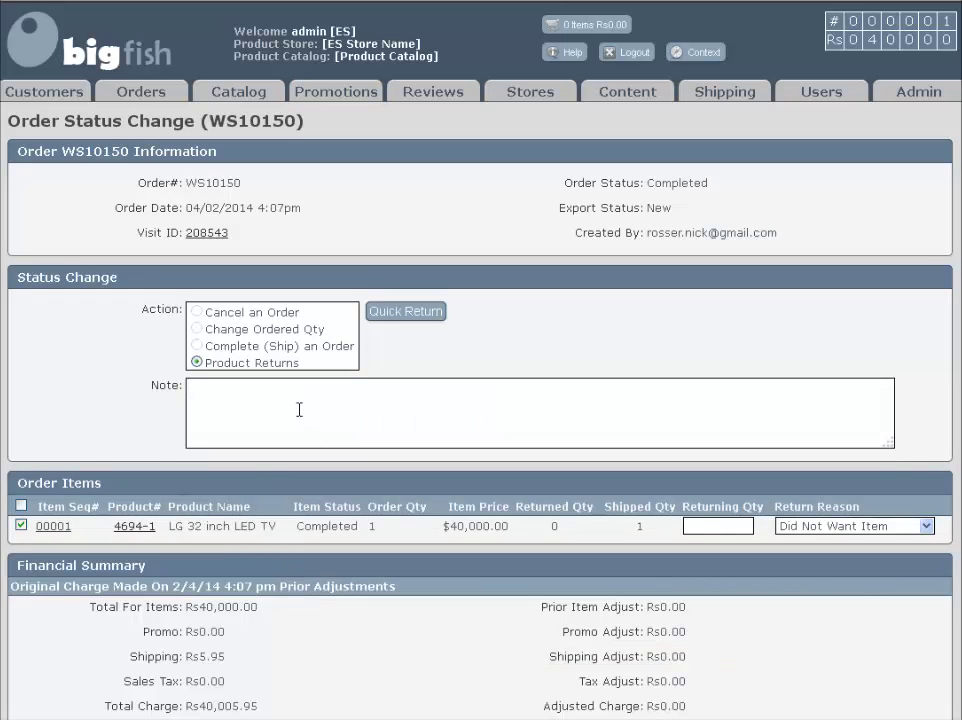
left_click(543, 389)
scroll(547, 394, "down", 1)
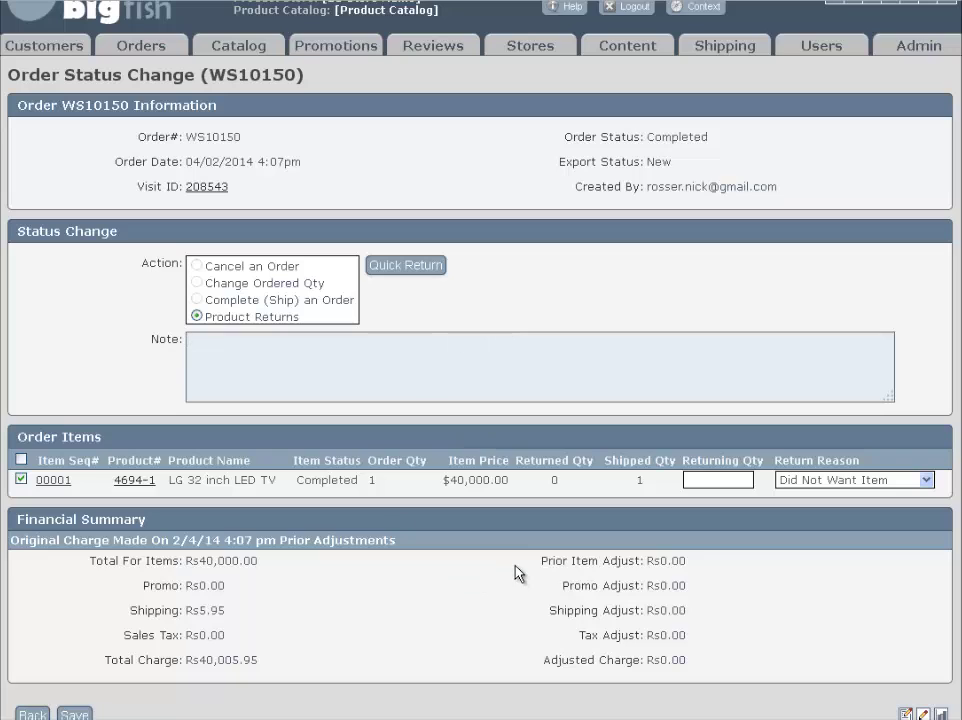
scroll(517, 571, "up", 1)
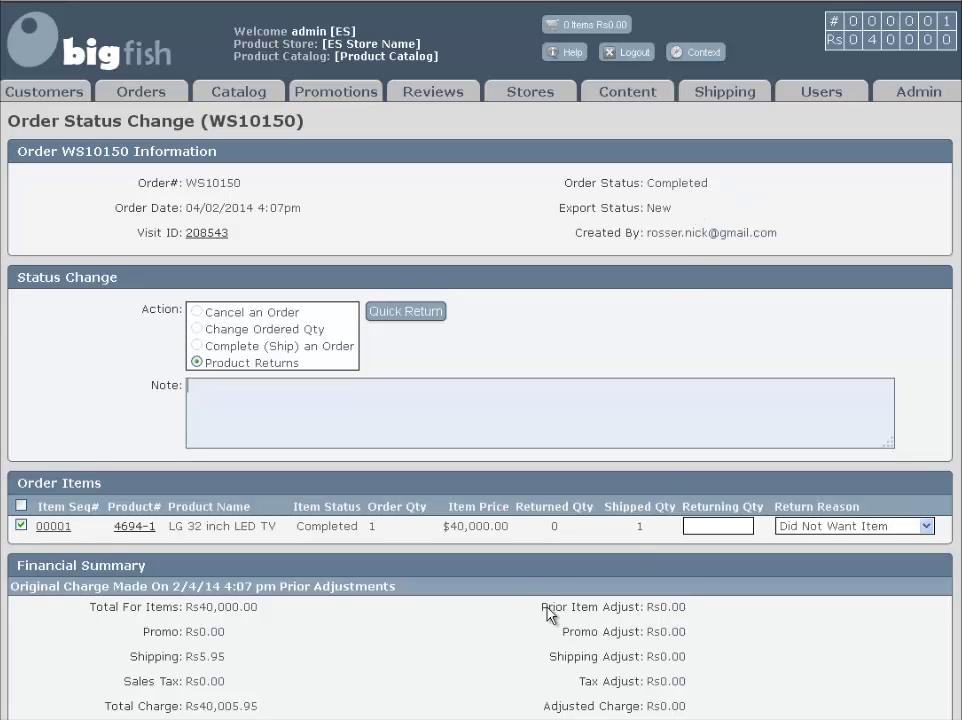
Switch to Thunderbird and read the "Thank you for your order!!" email through its payment and shipping information
left_click(200, 719)
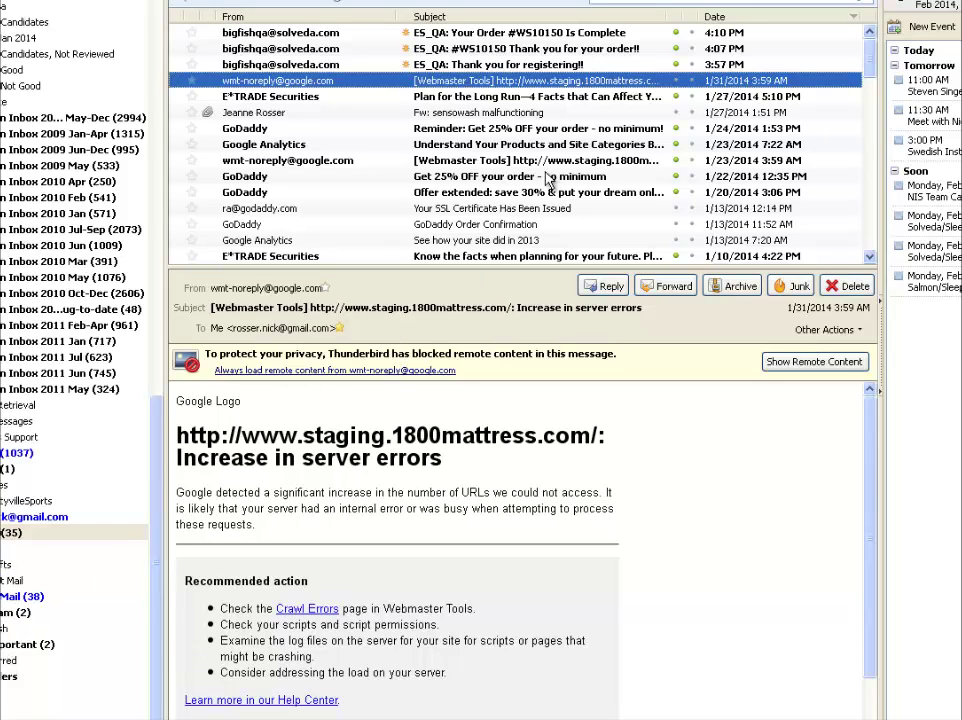
left_click(492, 64)
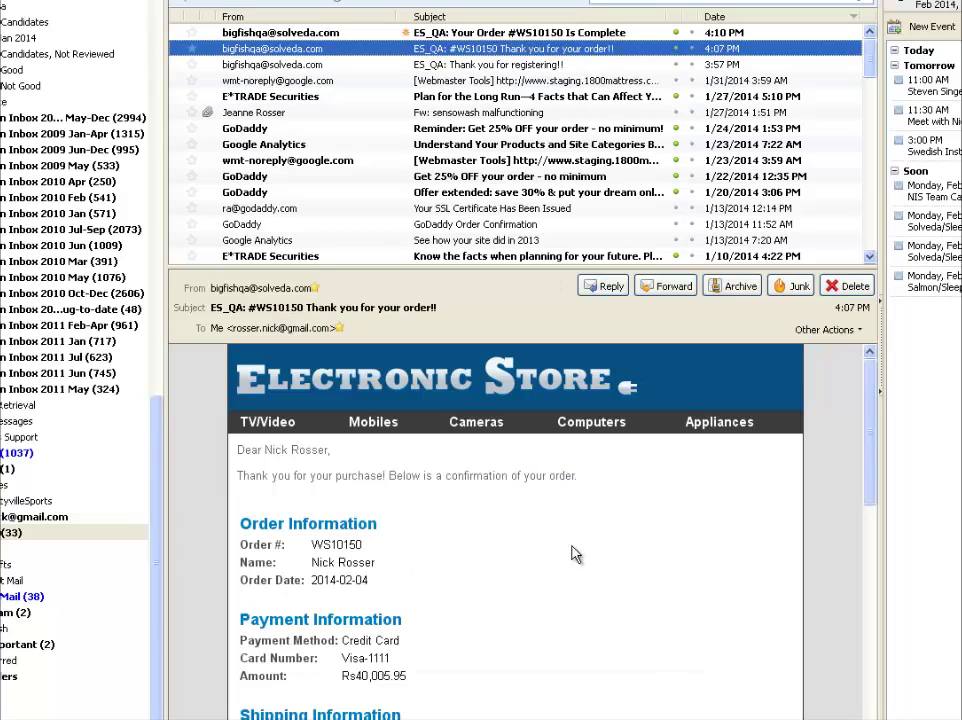
scroll(438, 578, "down", 2)
scroll(440, 575, "down", 2)
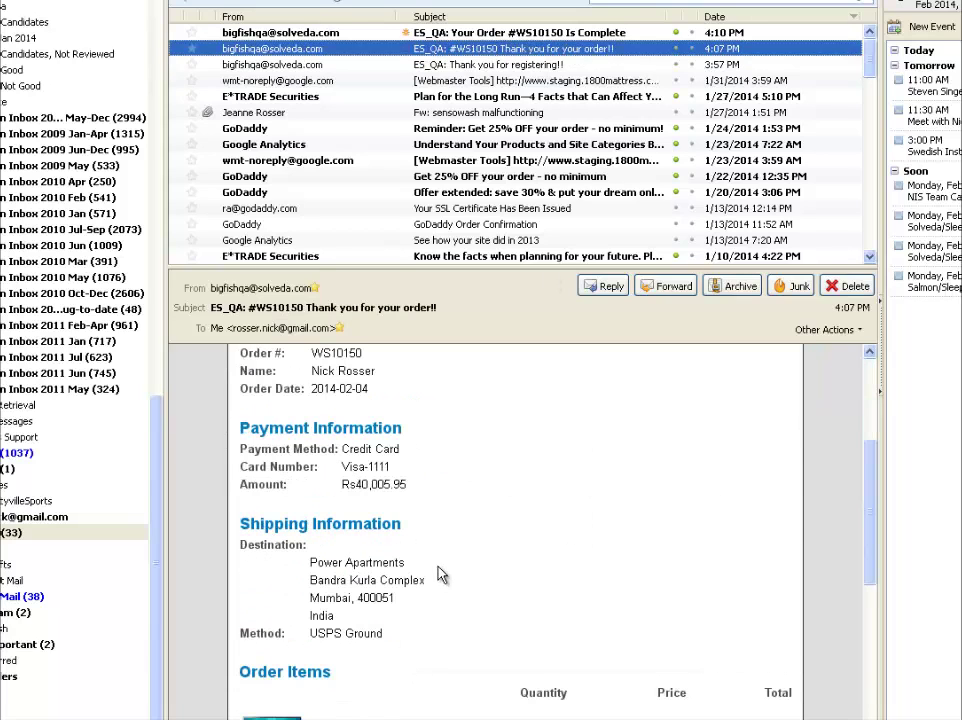
Open the order completion email and examine its shipping method, tracking code, ship date and order items
left_click(510, 34)
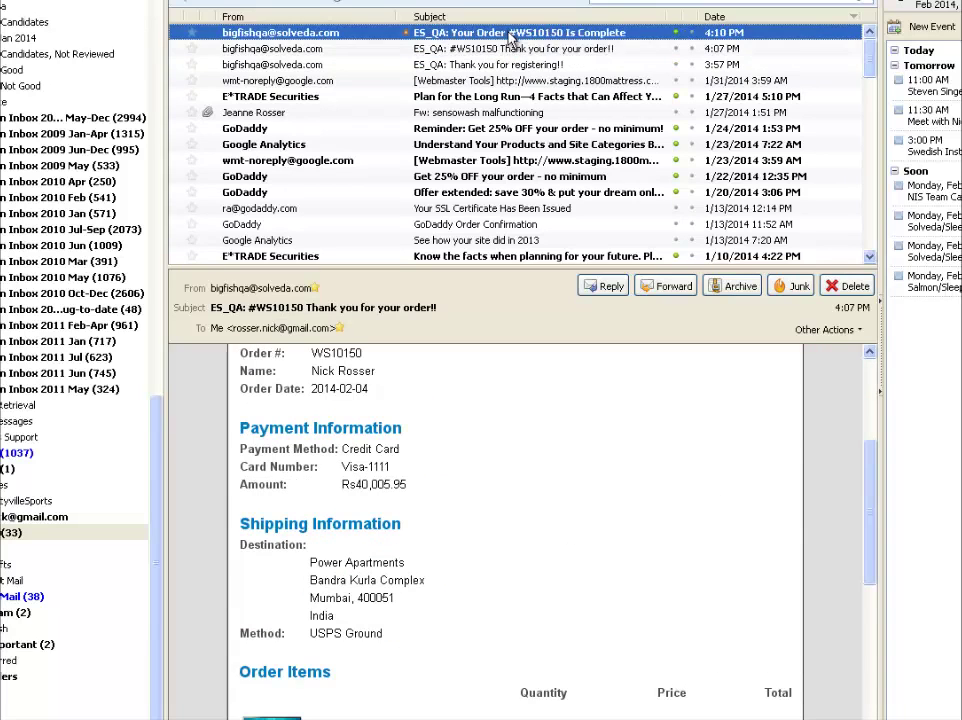
scroll(563, 548, "down", 2)
scroll(563, 548, "down", 2)
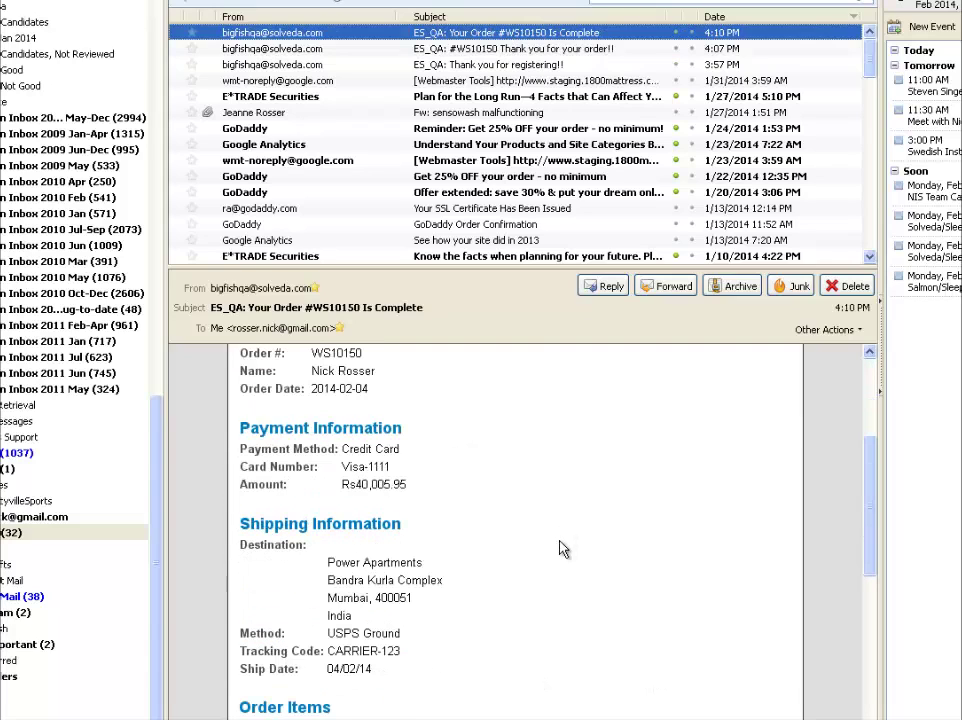
scroll(563, 548, "down", 2)
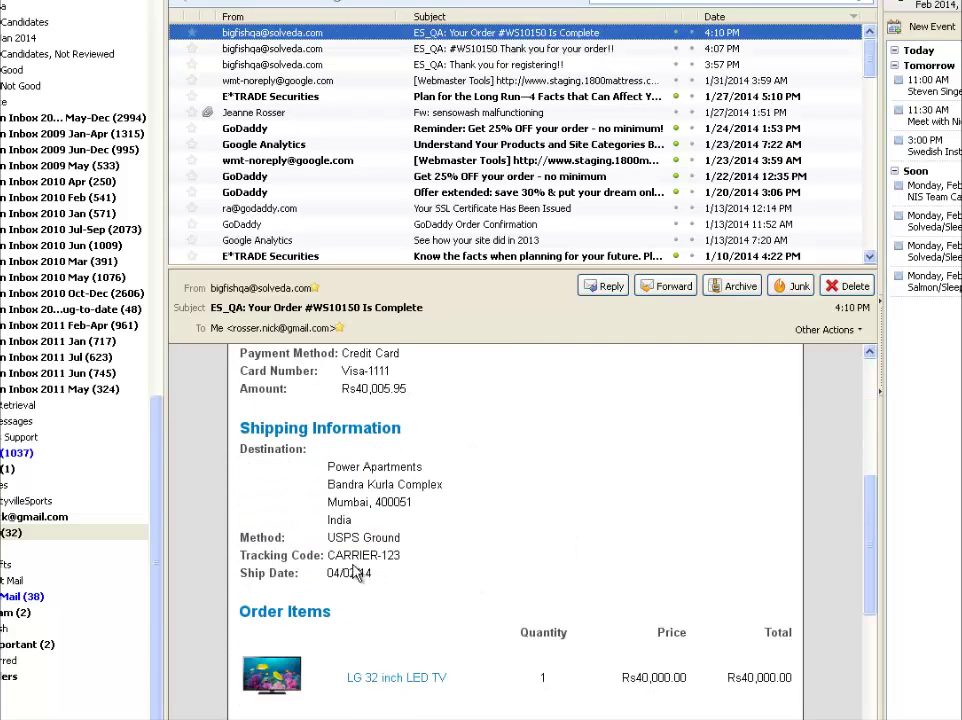